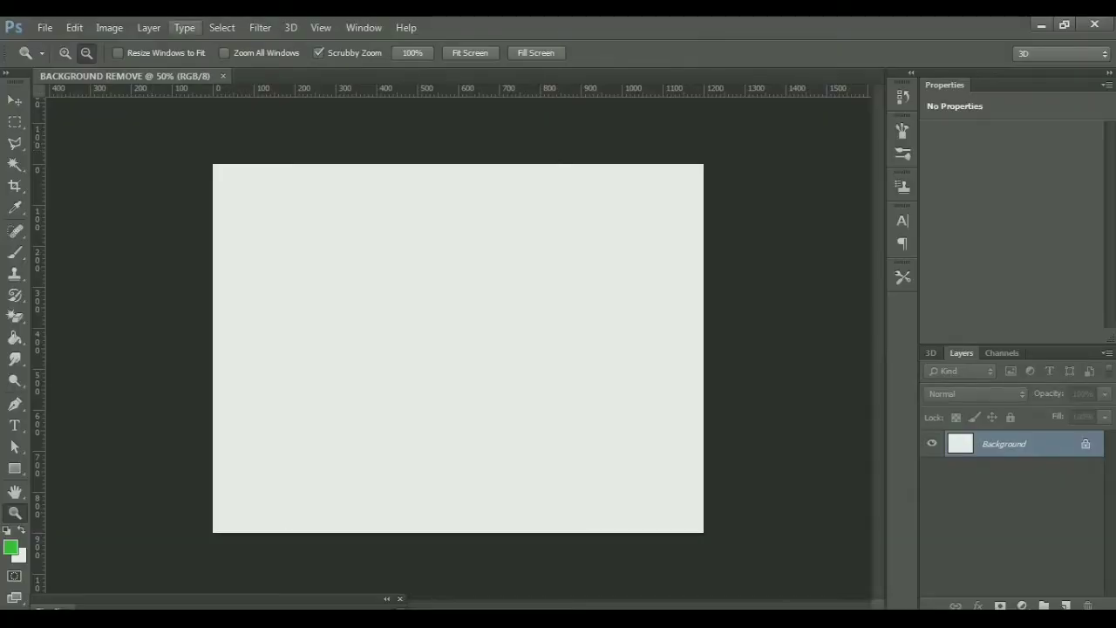
Step: Open the File menu to place an image into the blank BACKGROUND REMOVE document
left_click(44, 27)
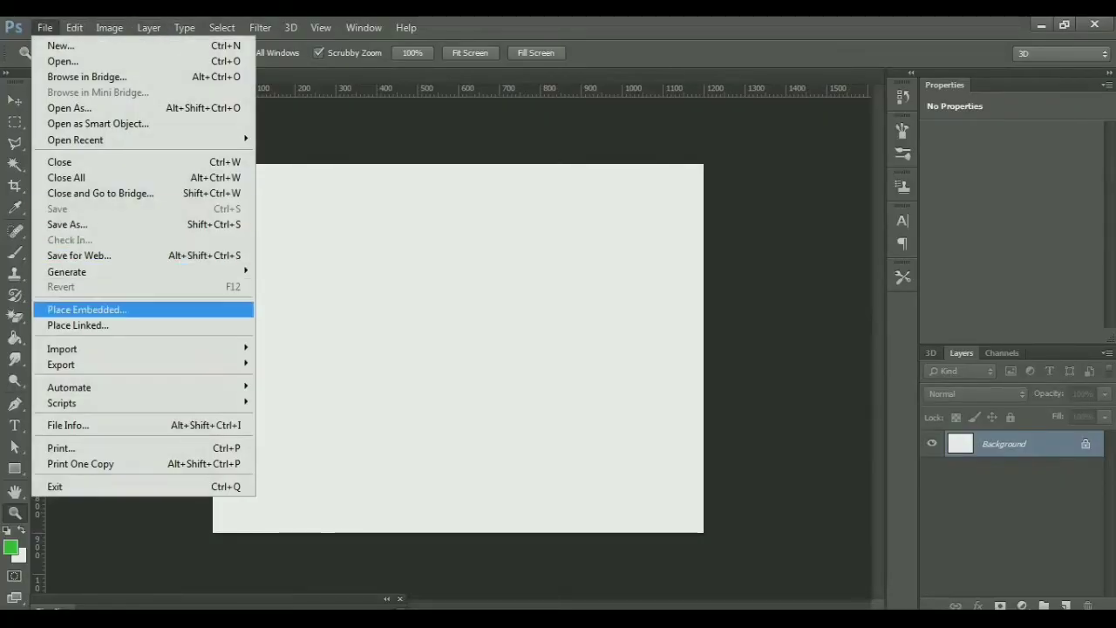
Step: Embed the rainbow gradient image into the document with Place Embedded
left_click(87, 309)
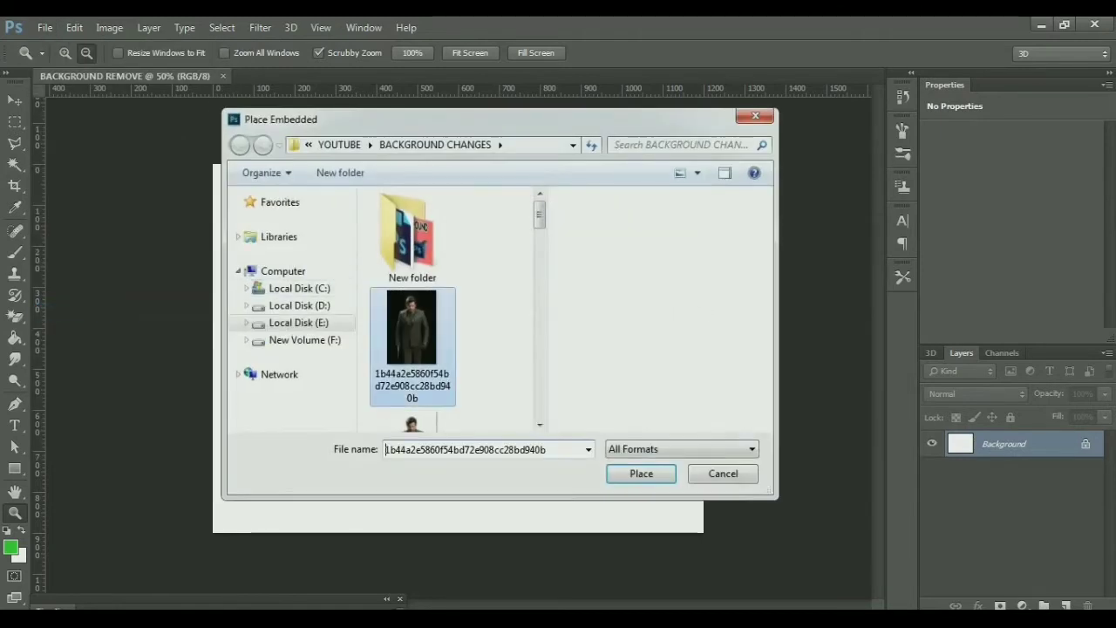
key("Down")
key("Down")
key("Down")
key("Up")
key("Return")
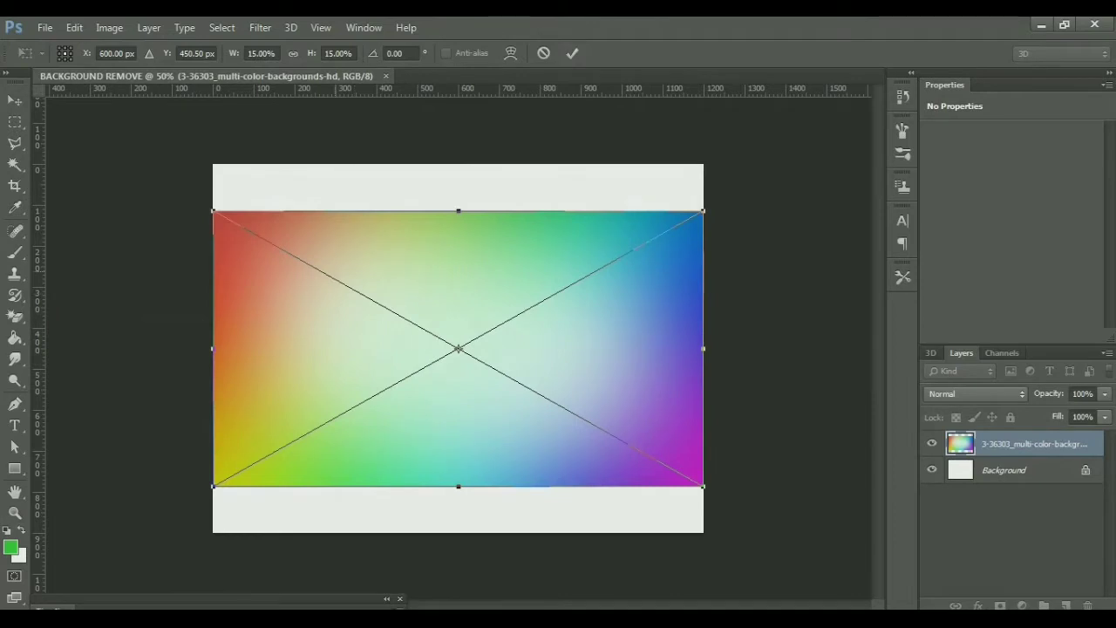
Step: Move and stretch the gradient to cover the whole canvas at 1328 × 933 px
left_click_drag(342, 227, 275, 156)
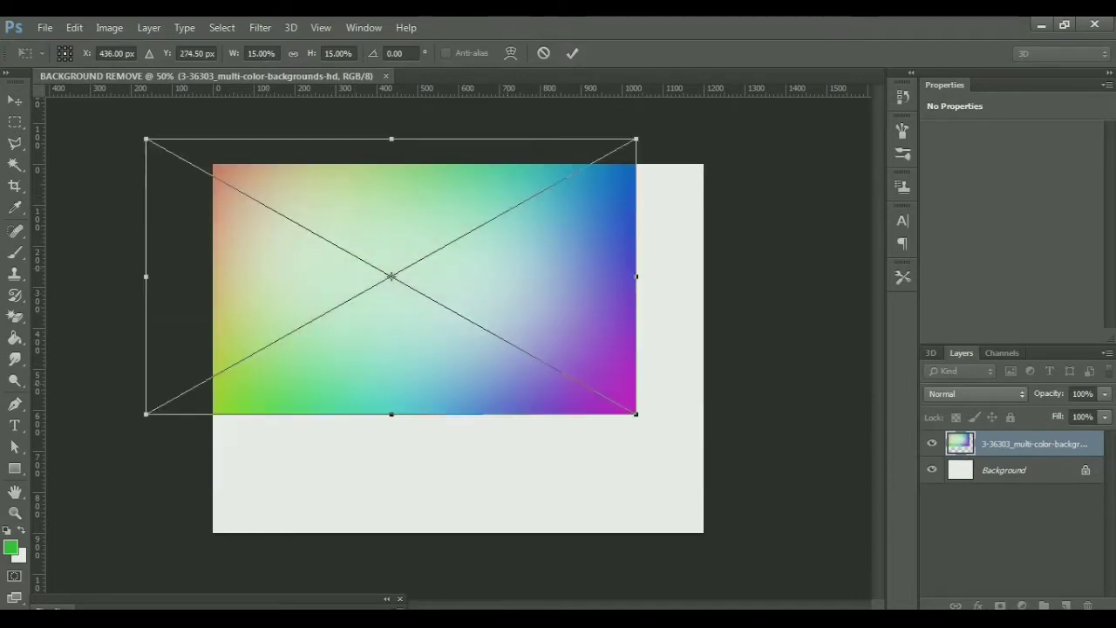
left_click_drag(400, 274, 455, 301)
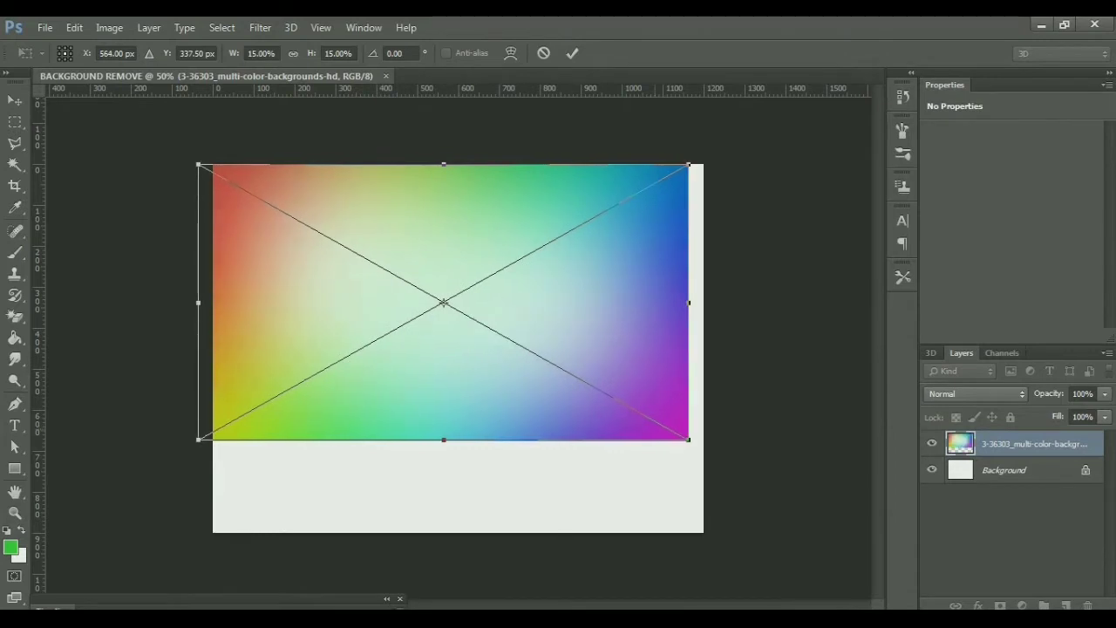
left_click_drag(689, 439, 740, 545)
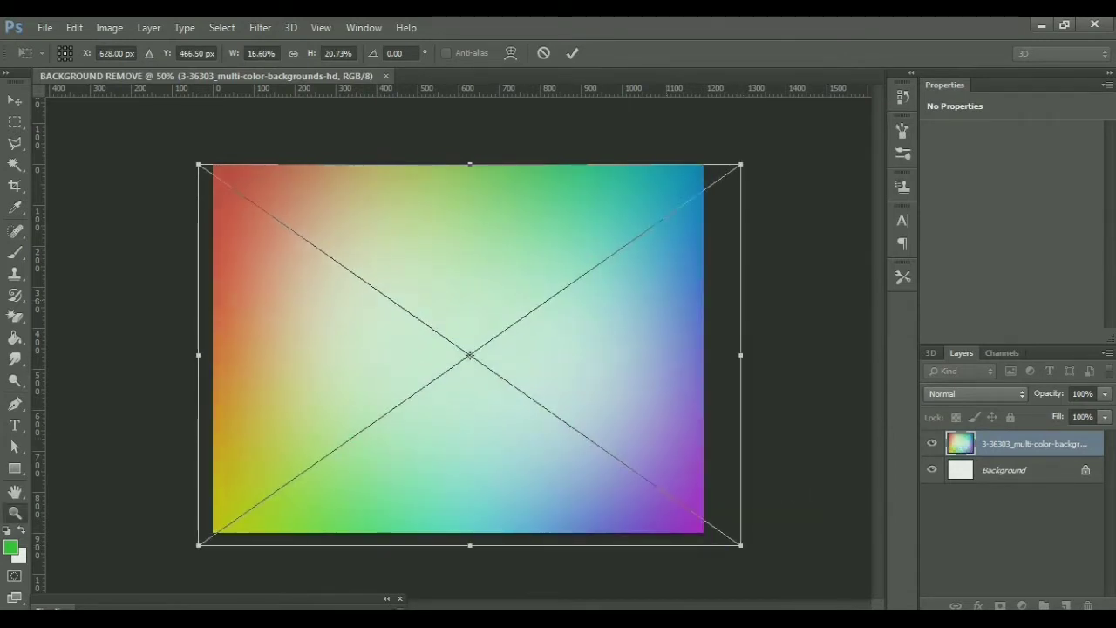
key("Return")
key("z")
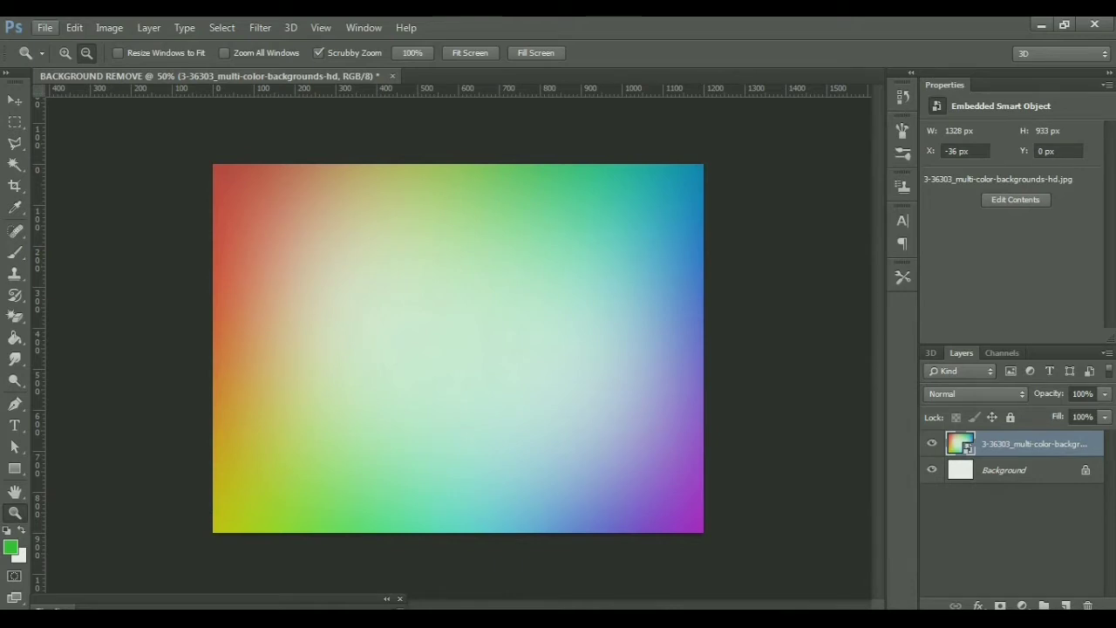
key("alt+f")
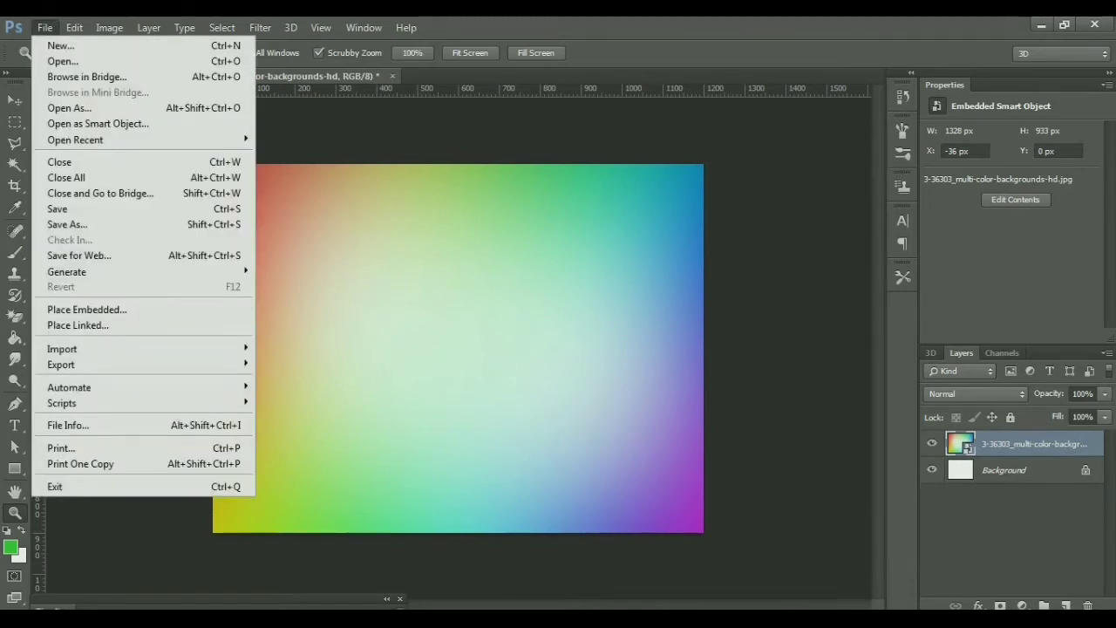
Step: Embed the white-shirt photo of the man over the gradient and commit it at 484 × 420 px
key("Return")
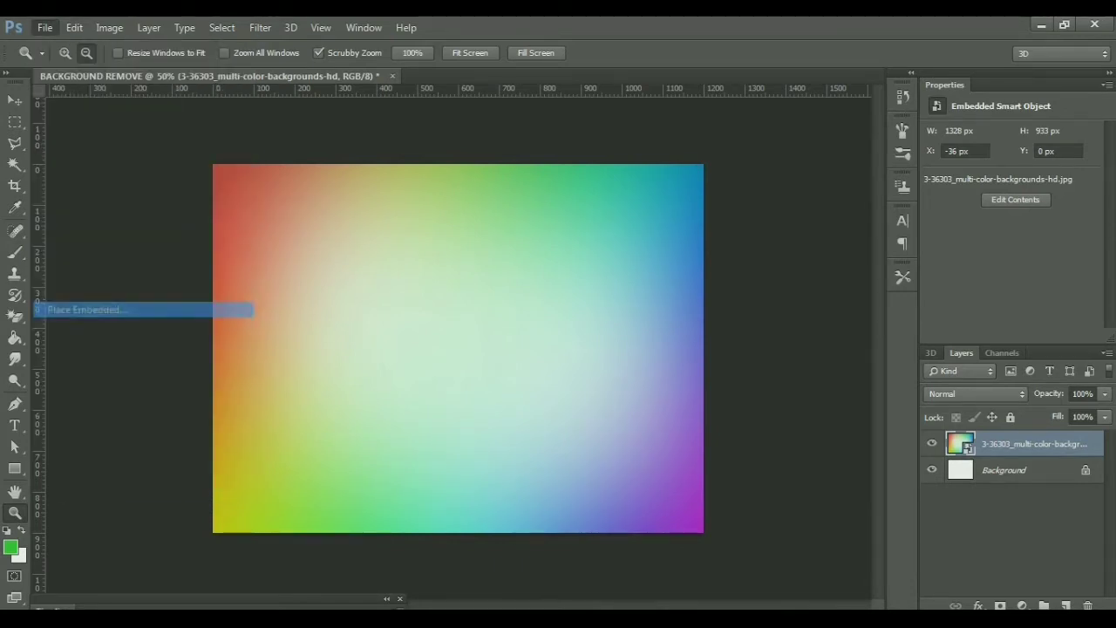
left_click(412, 340)
key("Down")
key("Down")
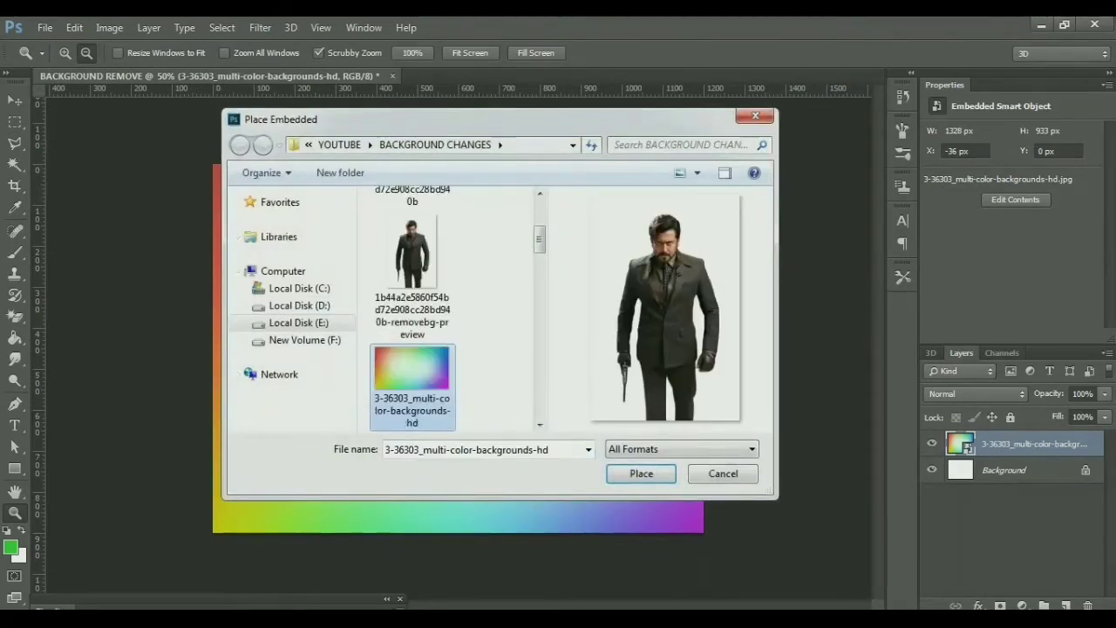
key("Down")
key("Down")
key("Down")
key("Down")
key("Down")
key("Up")
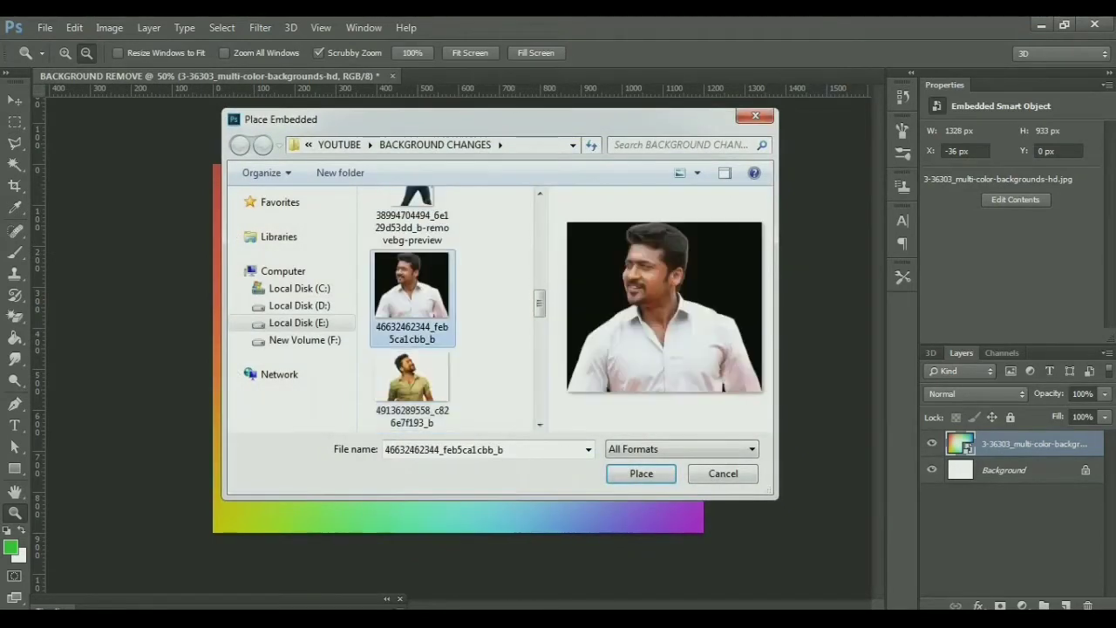
key("Return")
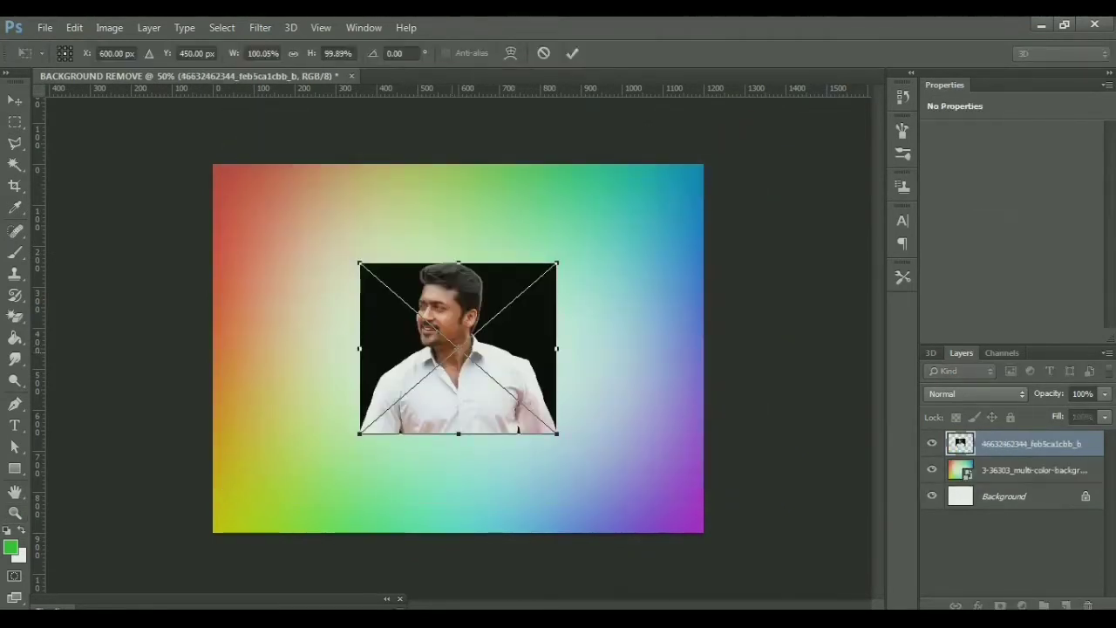
key("z")
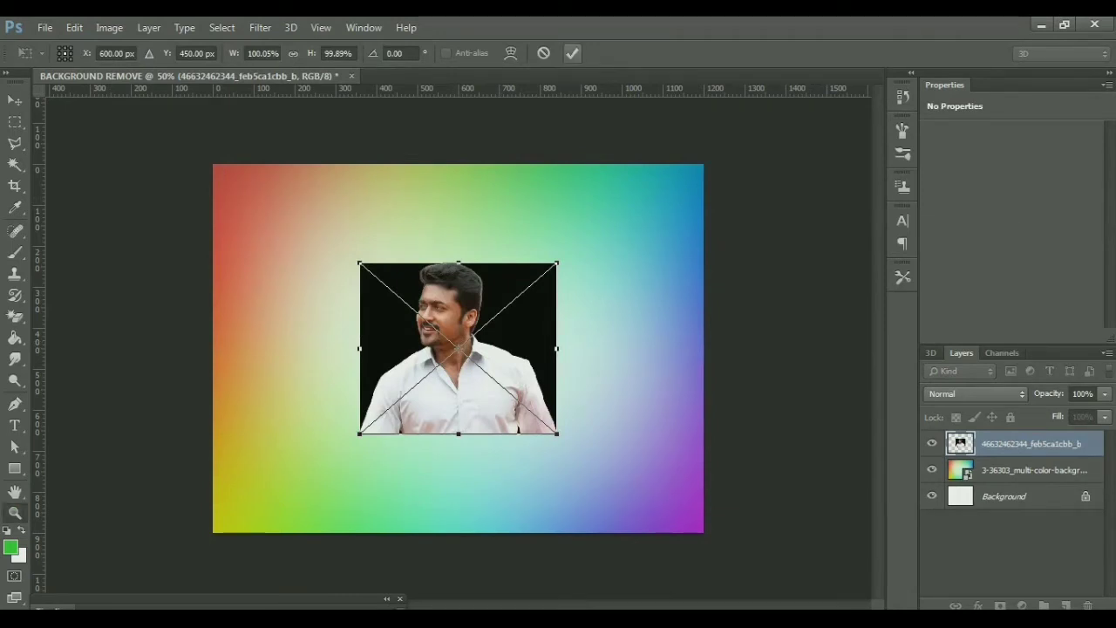
key("Return")
Step: Select the black backdrop with the Magic Wand and invert the selection to the man
left_click(15, 164)
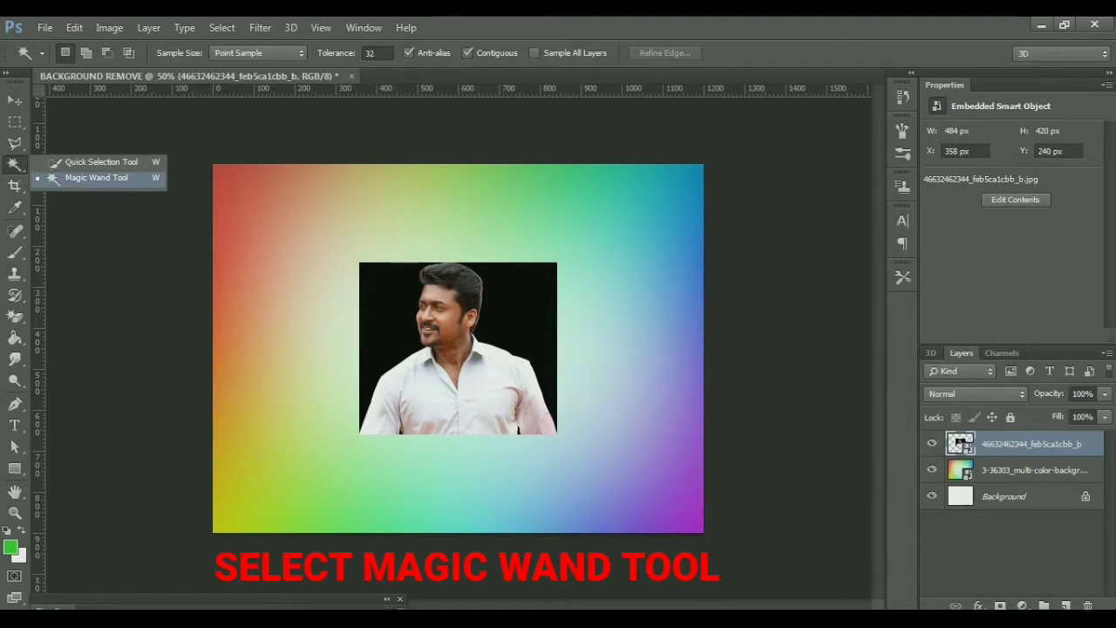
left_click(96, 177)
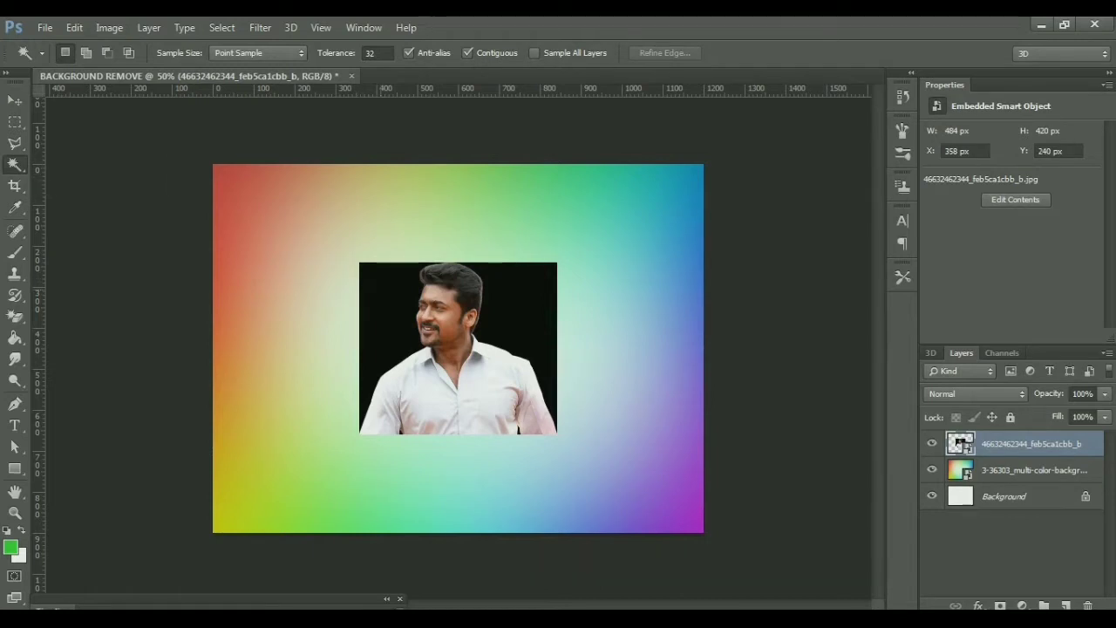
left_click(393, 288)
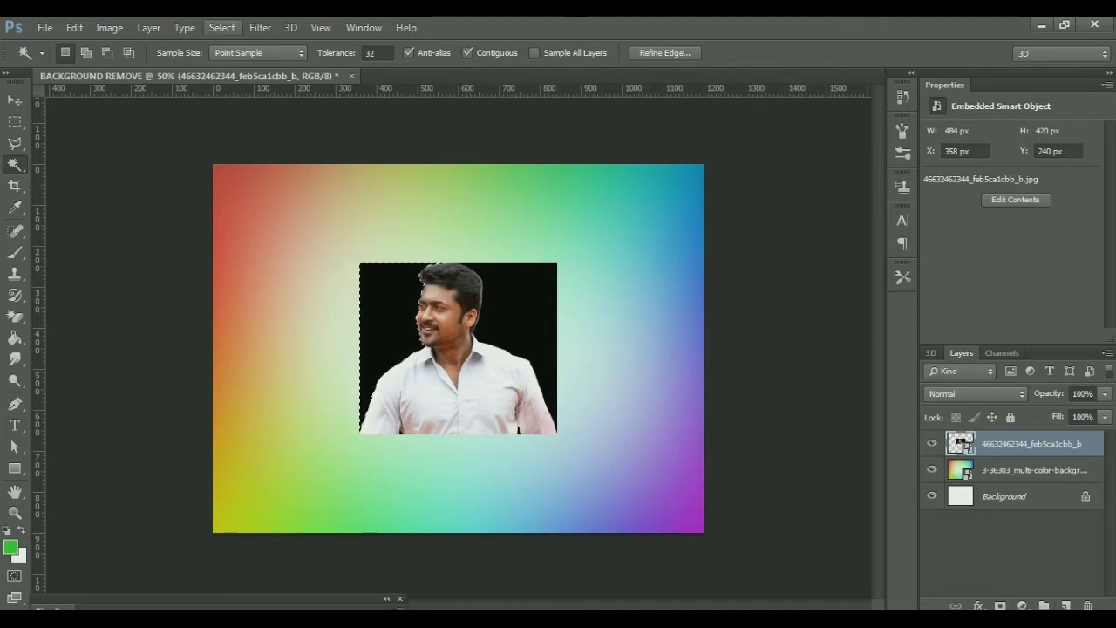
left_click(221, 27)
left_click(234, 92)
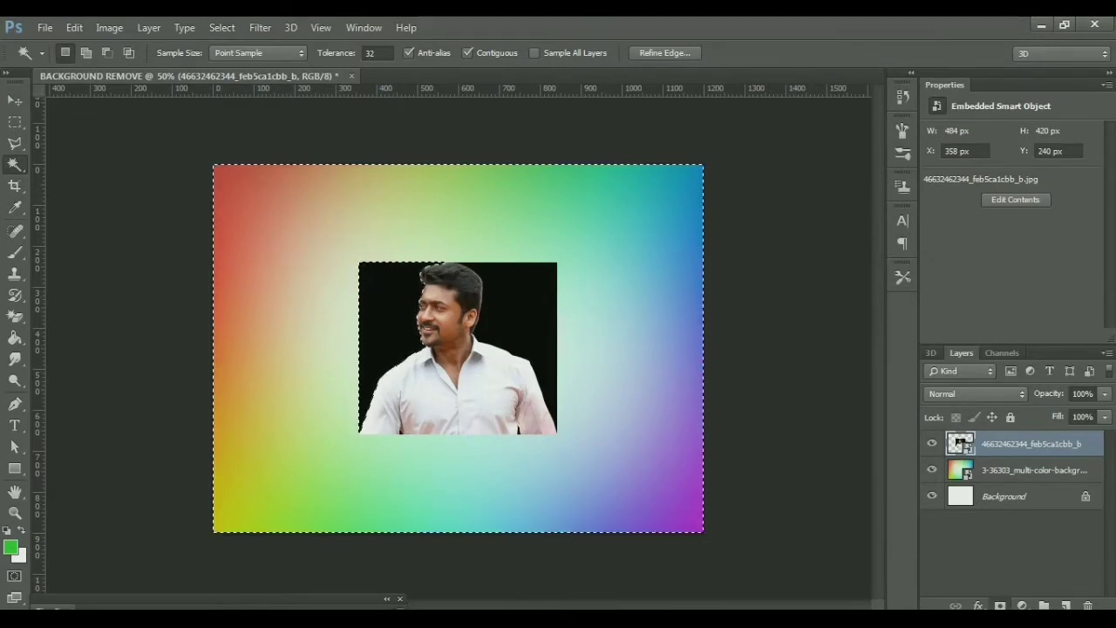
Step: Add a layer mask and delete the leftover black area beside his head
left_click(1000, 605)
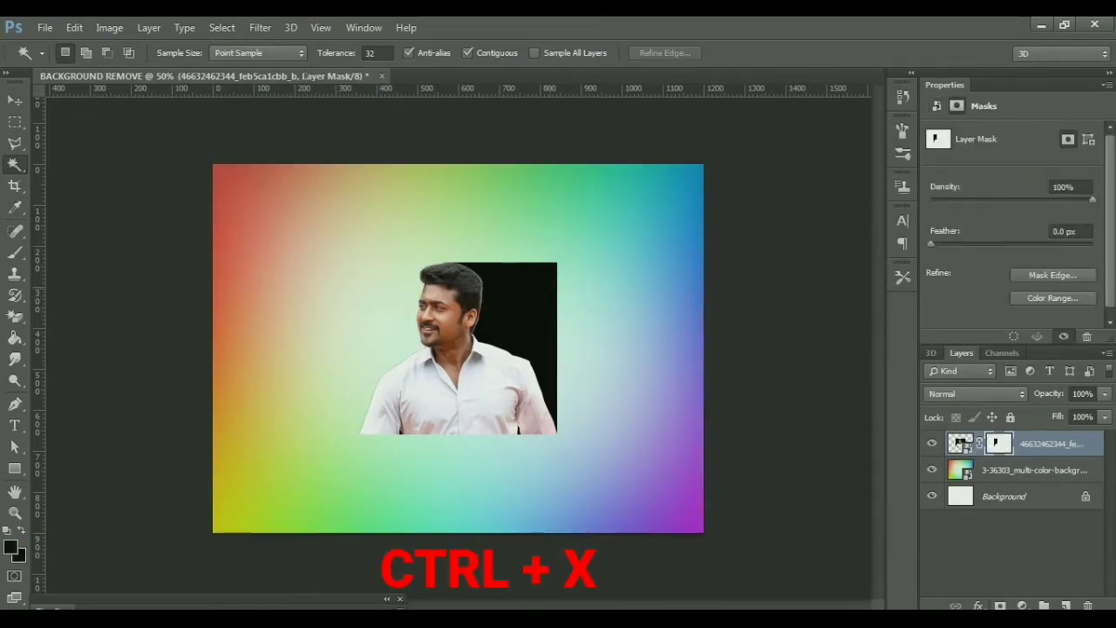
left_click(524, 296)
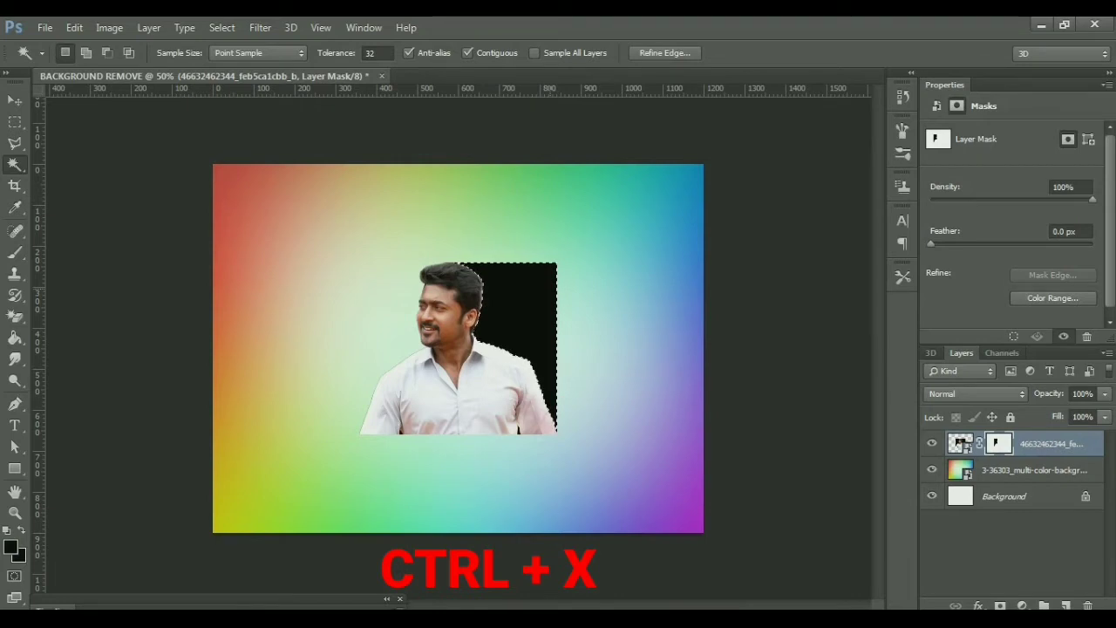
key("ctrl+x")
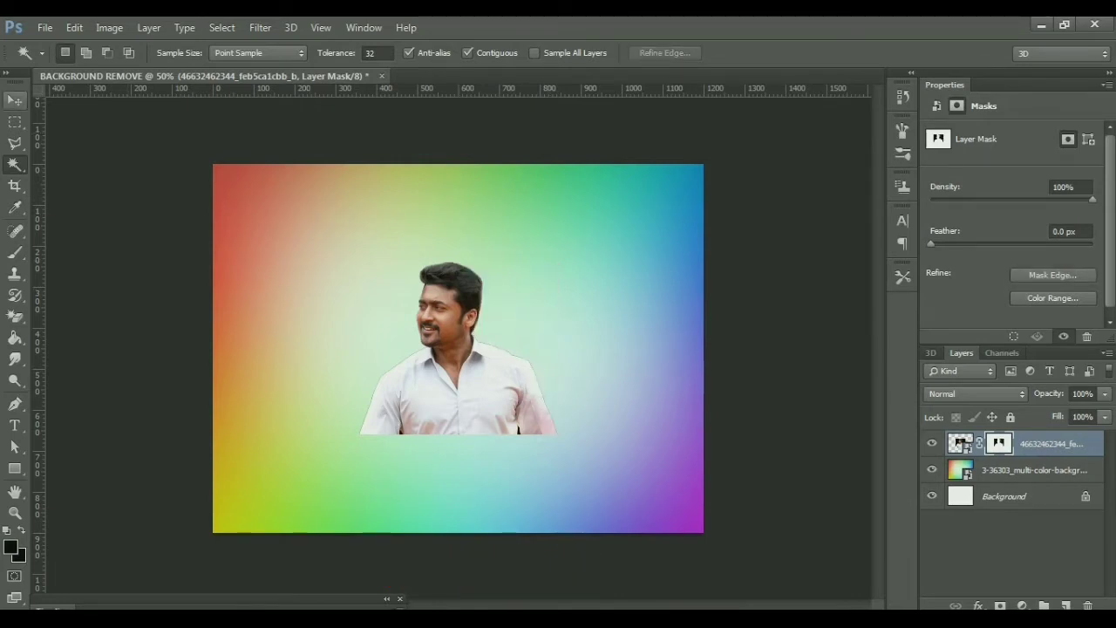
Step: Enlarge the cut-out man to about 214% × 202%, shoulders resting on the canvas bottom
key("v")
mouse_move(492, 341)
left_mouse_down()
mouse_move(471, 327)
mouse_move(481, 288)
left_mouse_up()
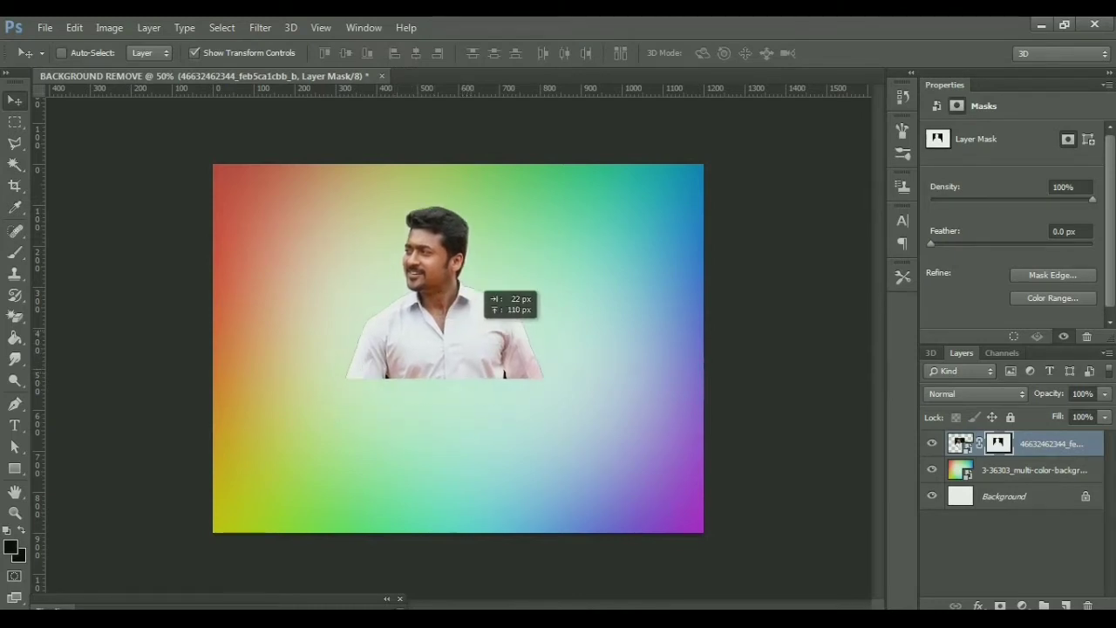
key("ctrl+t")
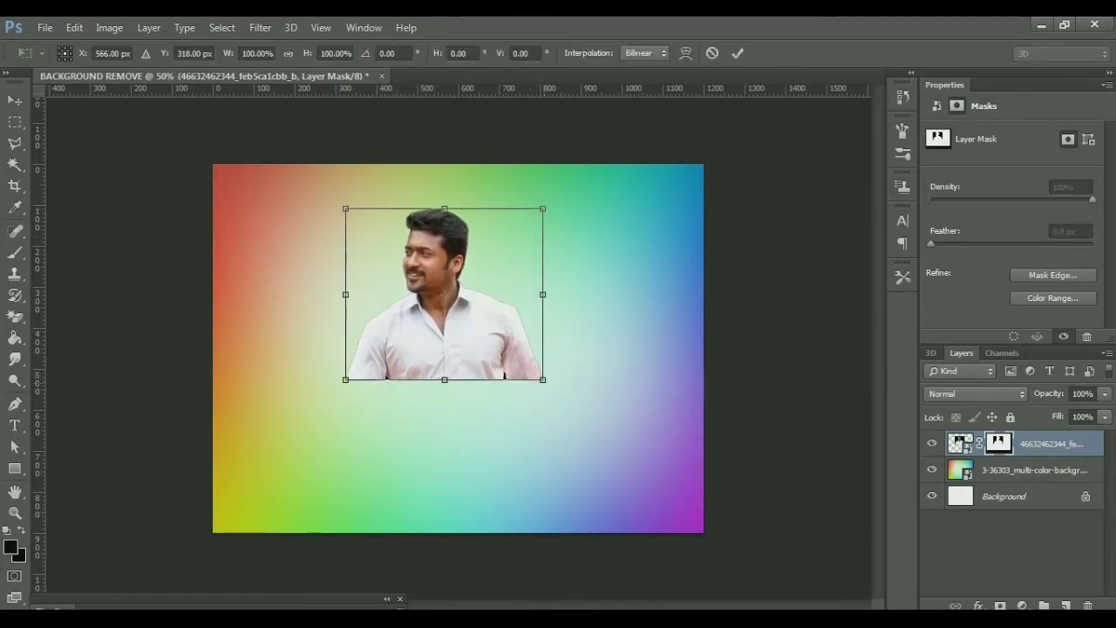
left_click_drag(543, 379, 709, 553)
left_click_drag(570, 440, 500, 430)
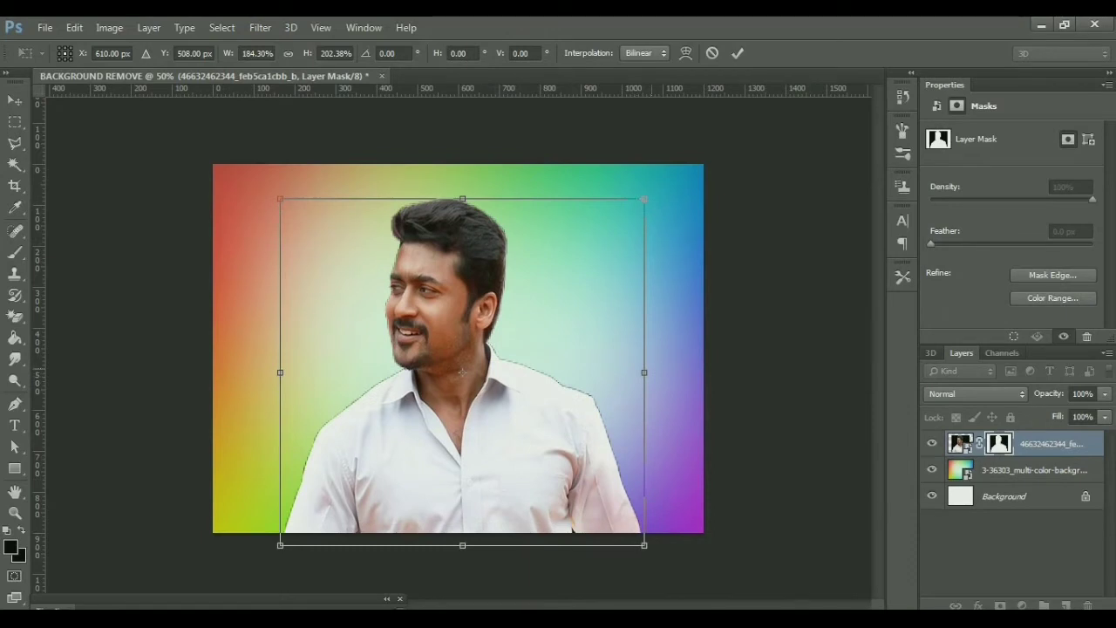
left_click_drag(644, 373, 704, 373)
left_click_drag(622, 355, 611, 377)
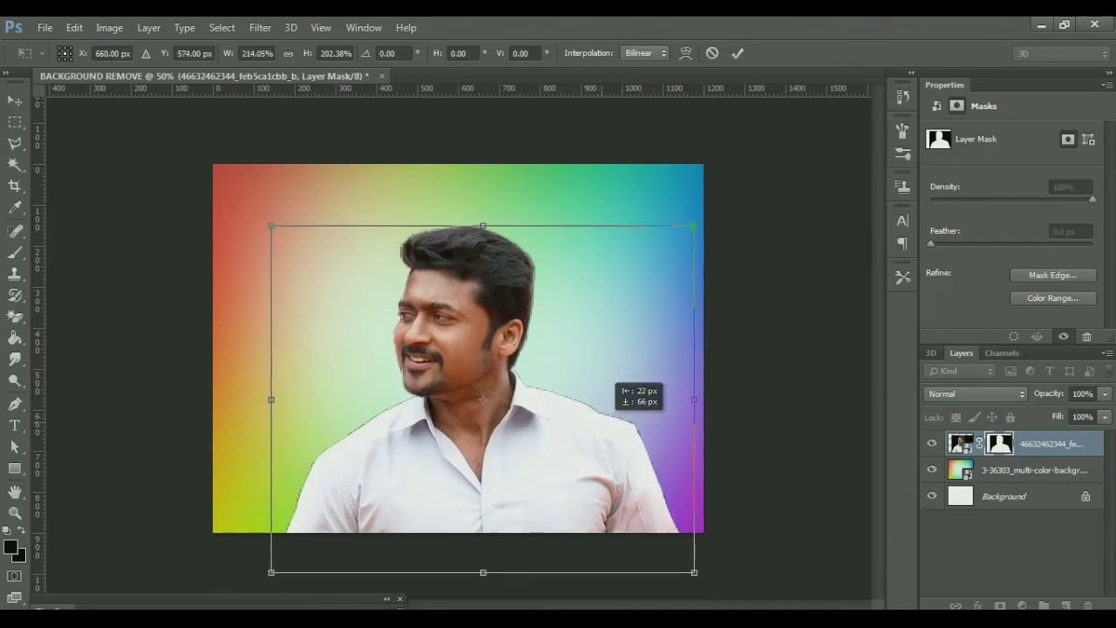
left_click_drag(610, 377, 614, 383)
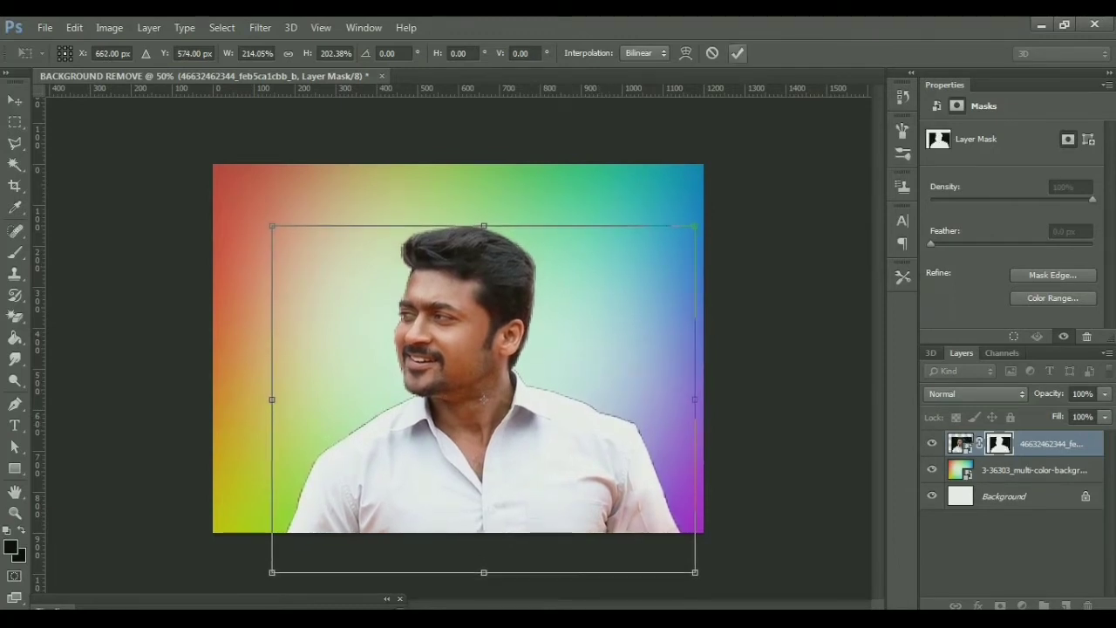
key("Return")
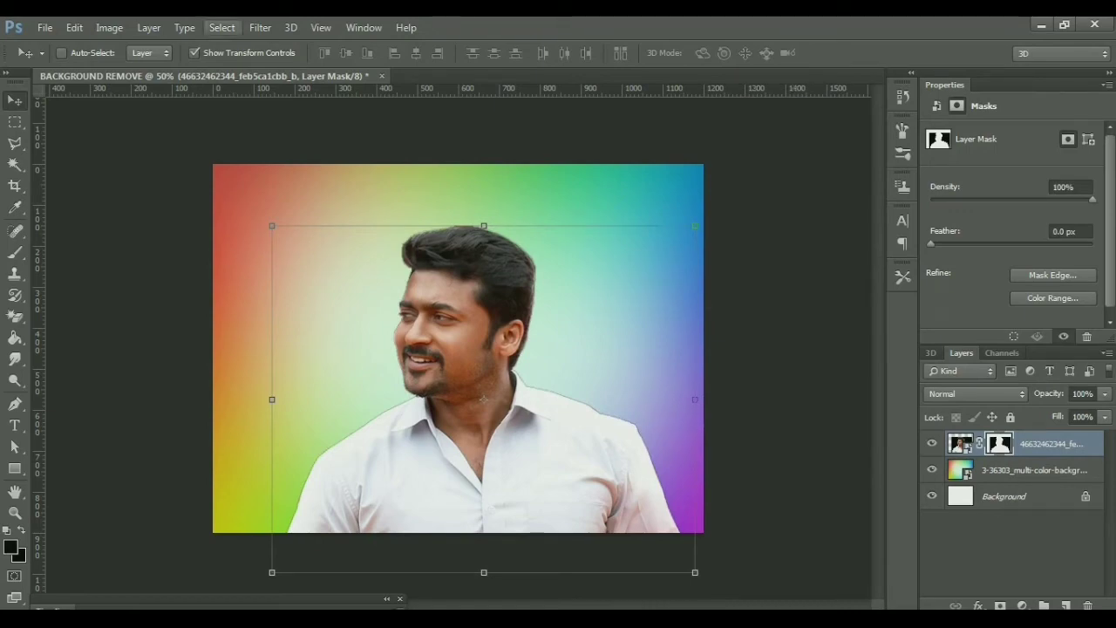
left_click(43, 27)
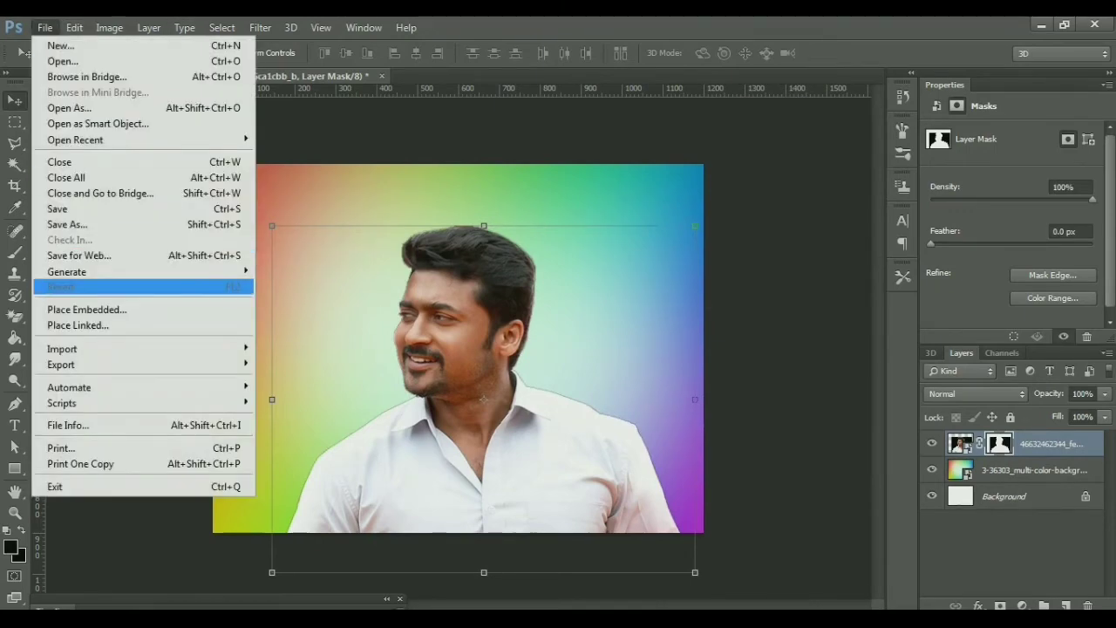
Step: Place the olive-shirt photo of the man as a new embedded layer at 36.75% scale
left_click(86, 310)
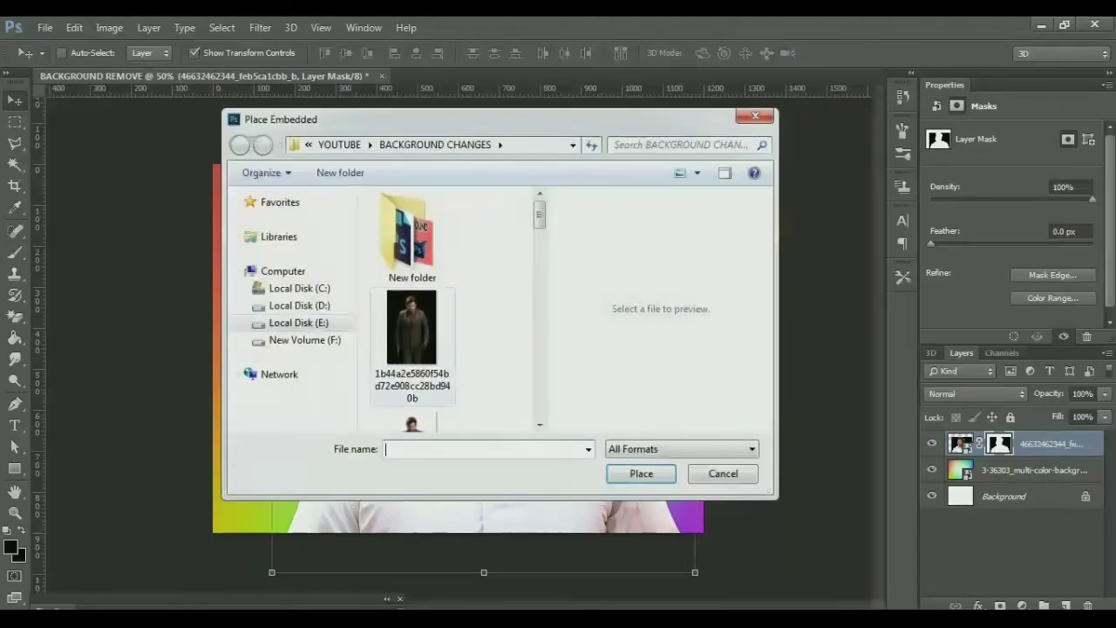
key("Down")
key("Down")
key("Down")
key("Down")
key("Down")
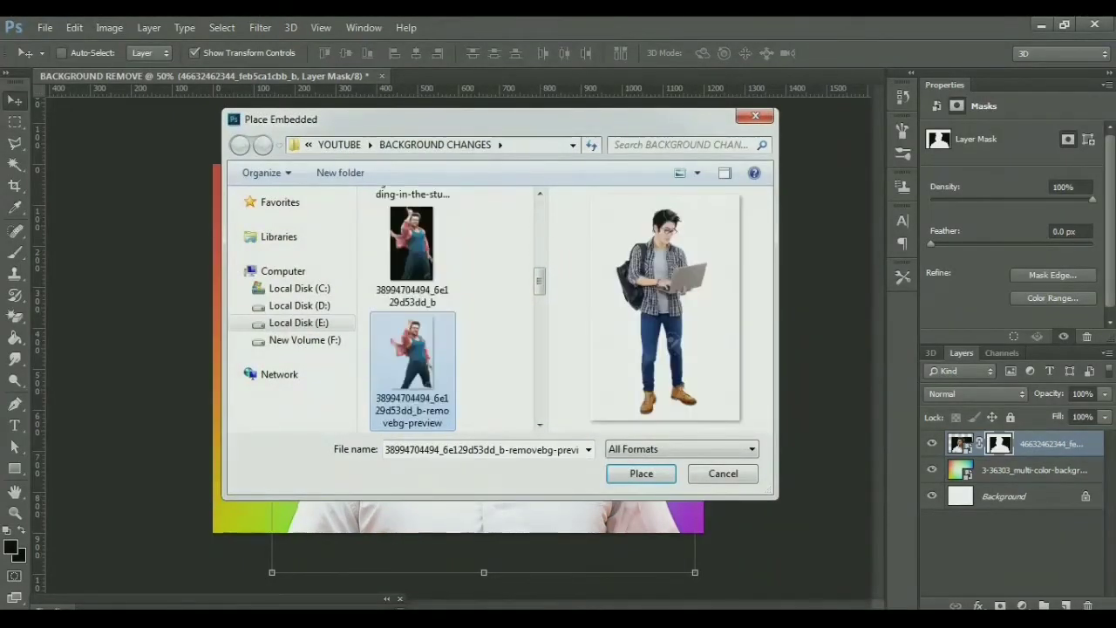
key("Down")
key("Down")
key("Down")
key("Down")
key("Up")
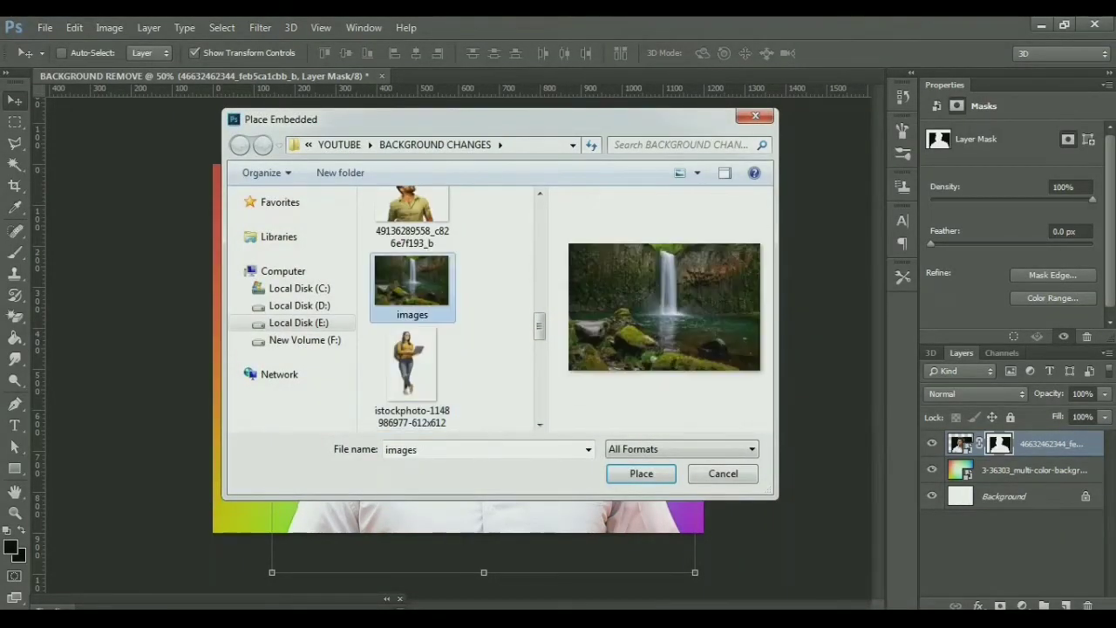
key("Up")
key("Return")
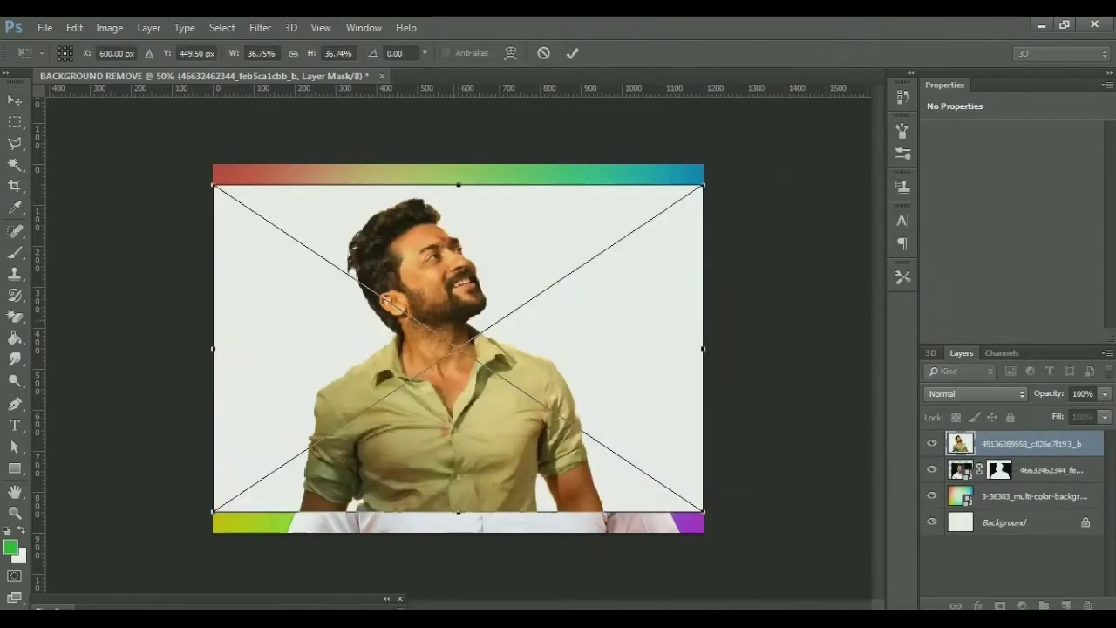
Step: Commit the olive-shirt photo and mask out its white background via an inverted Magic Wand selection
left_click(572, 54)
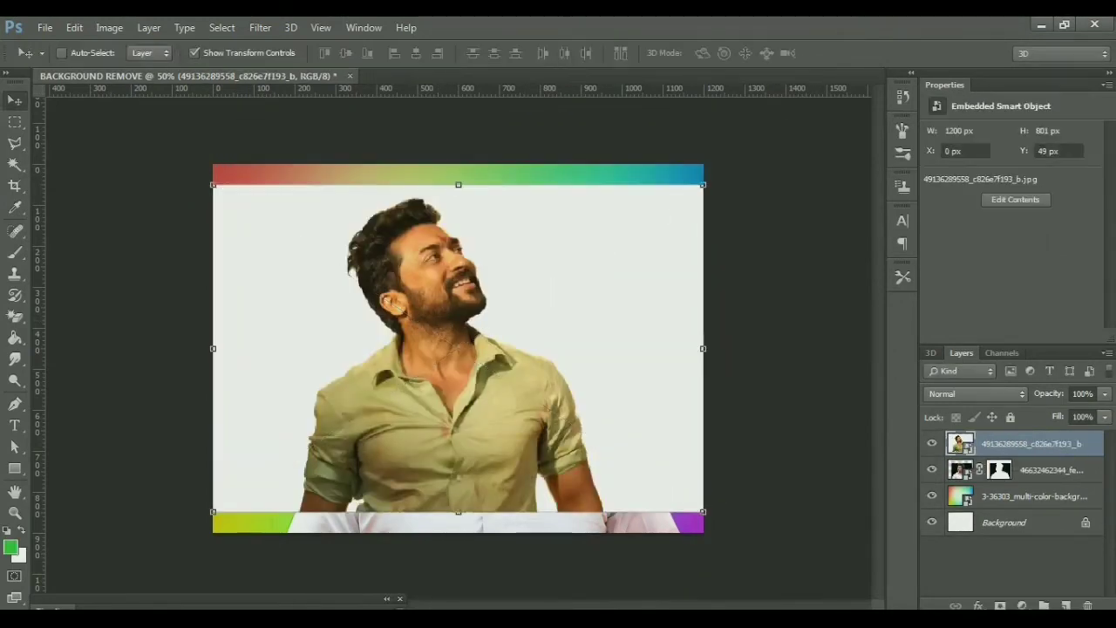
key("w")
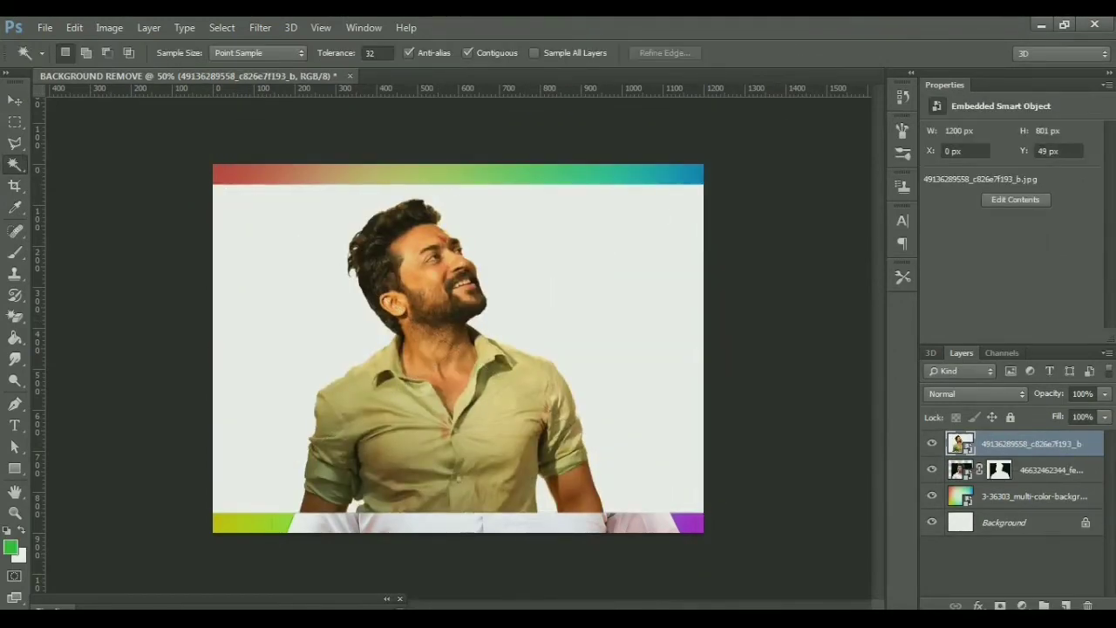
left_click(611, 262)
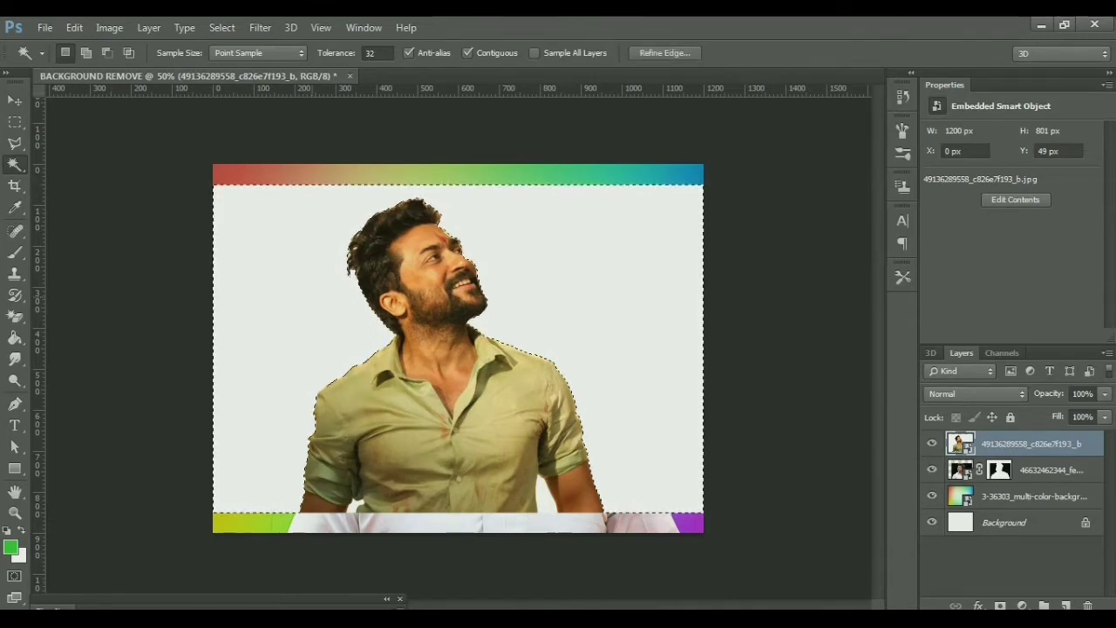
left_click(222, 27)
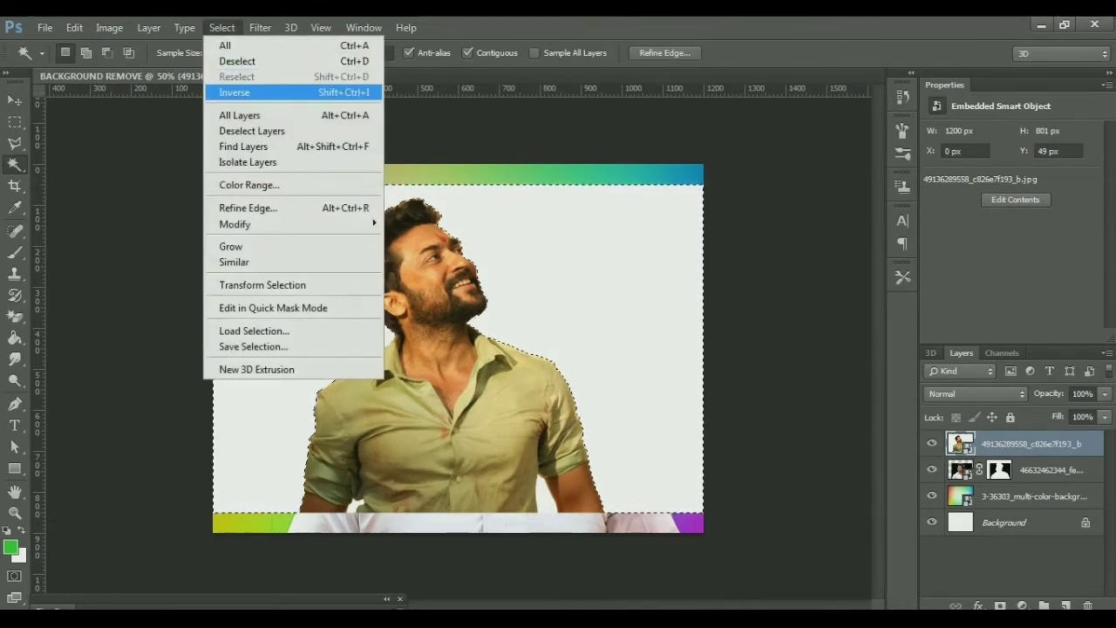
left_click(246, 79)
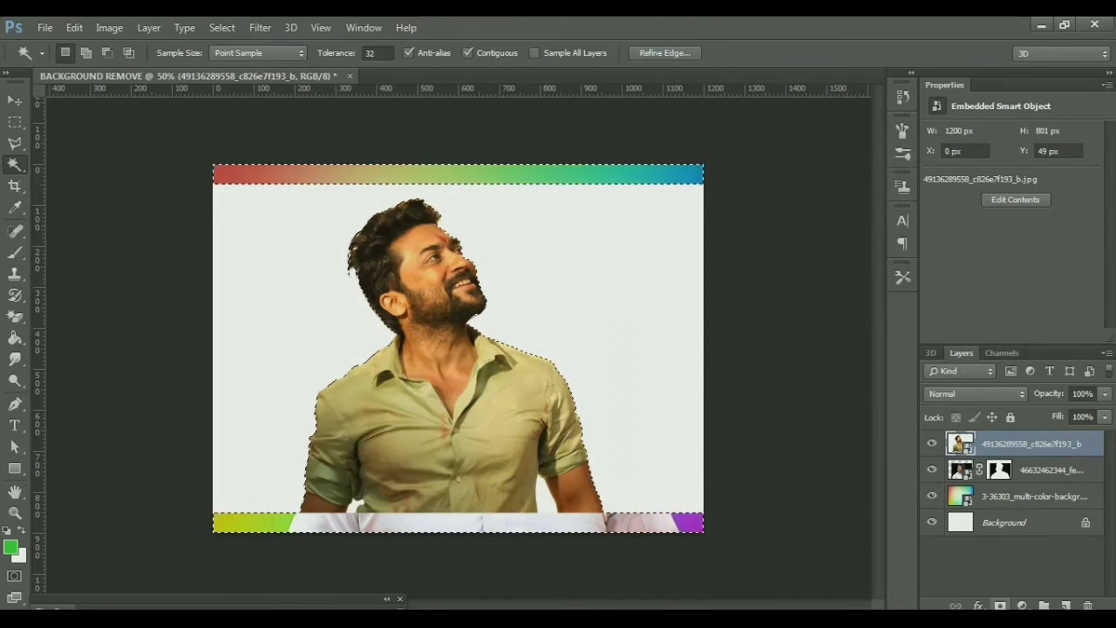
left_click(1000, 606)
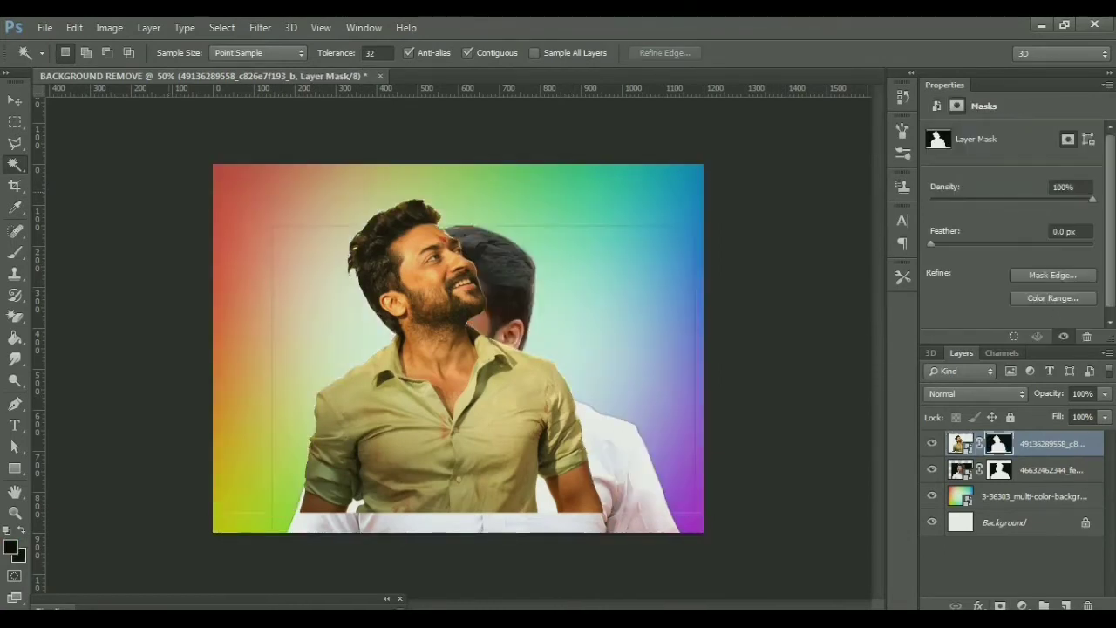
Step: Move the olive-shirt cut-out into the canvas's lower-left corner beside the white-shirt man
key("v")
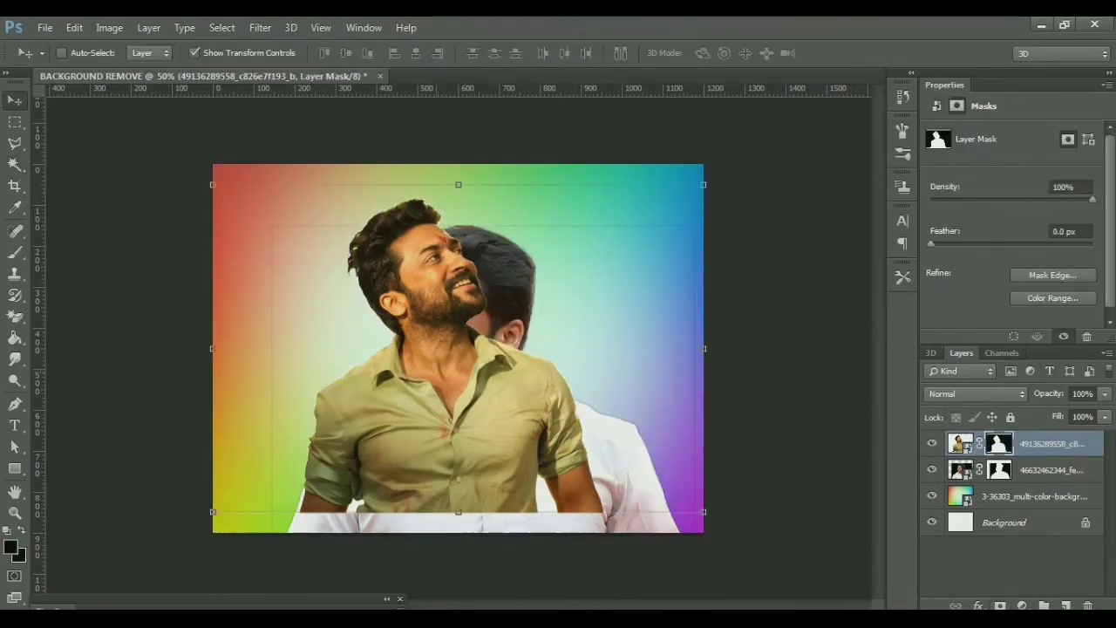
left_click_drag(459, 335, 342, 358)
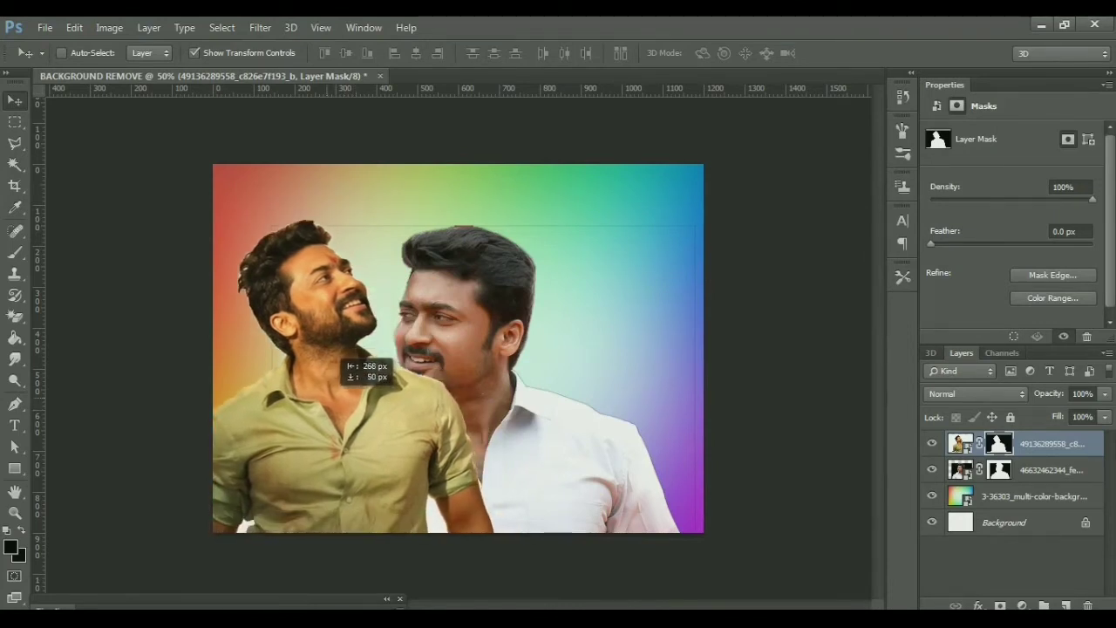
mouse_move(342, 357)
left_mouse_down()
mouse_move(343, 399)
mouse_move(311, 413)
left_mouse_up()
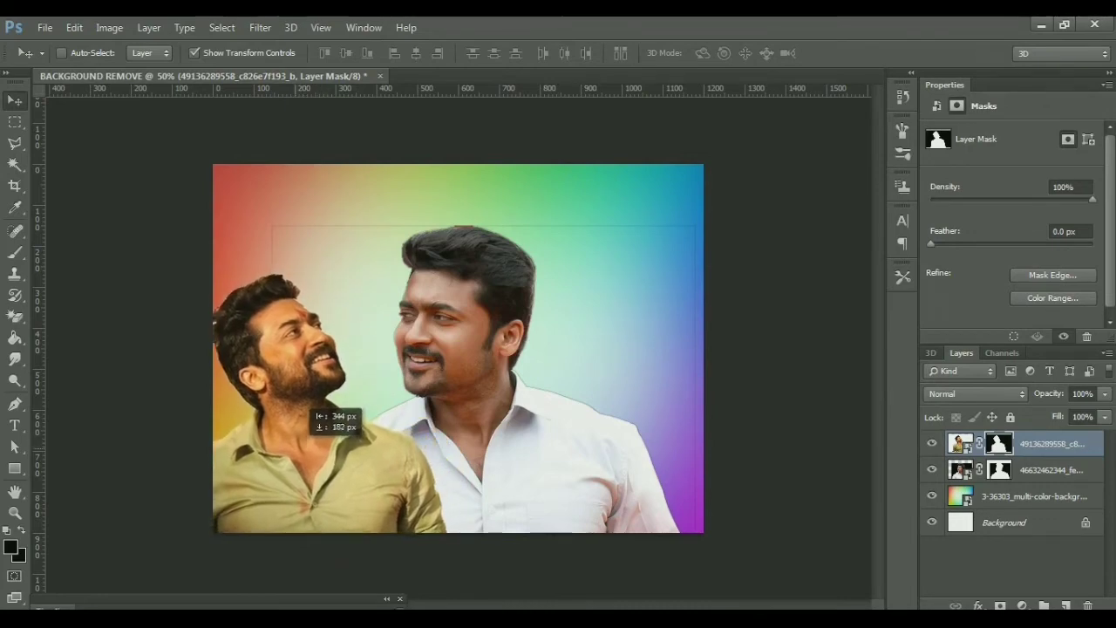
left_click_drag(310, 414, 312, 415)
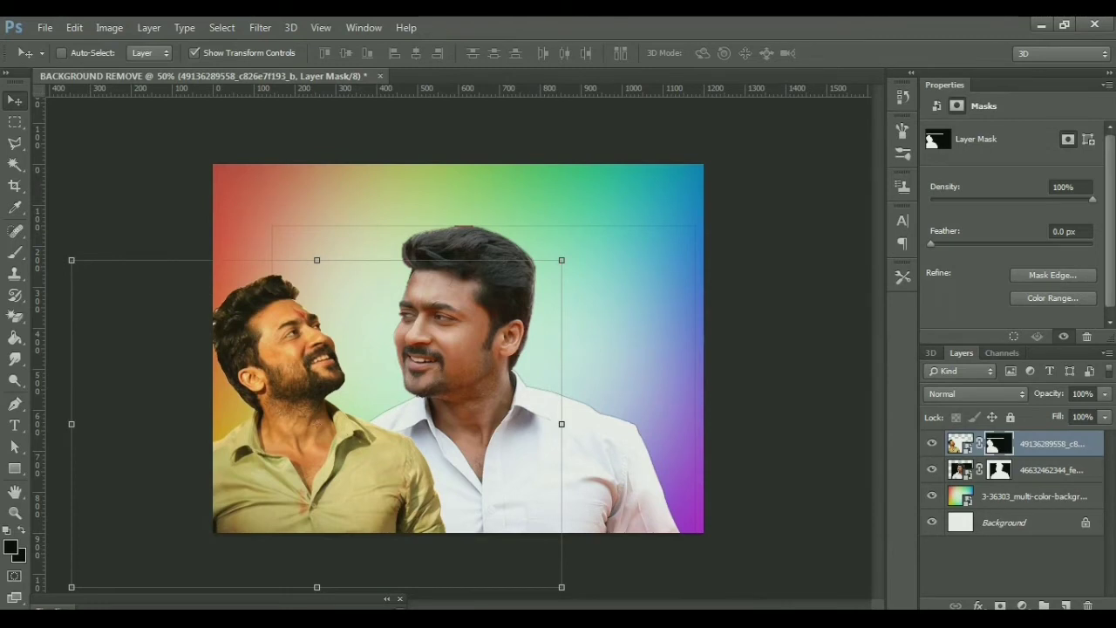
key("alt+bracketleft")
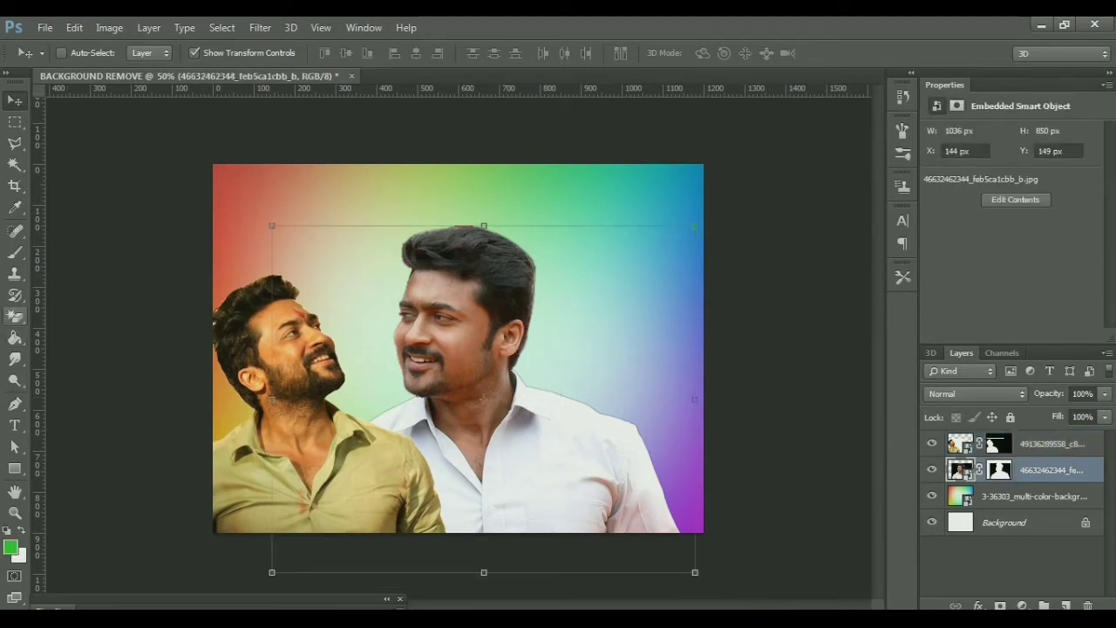
left_click(14, 316)
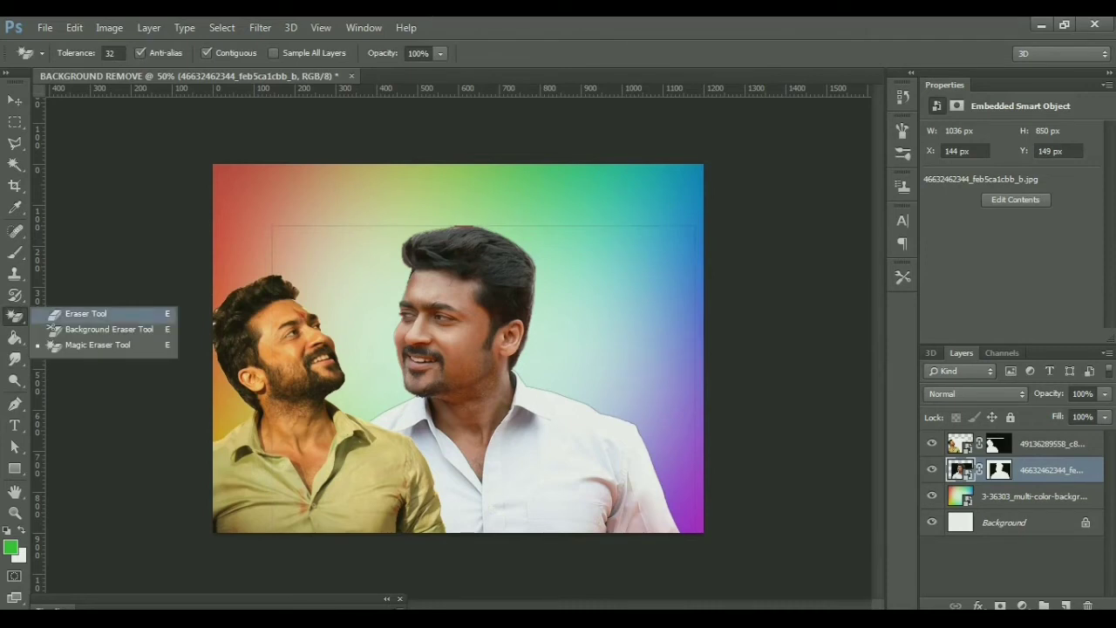
left_click(78, 314)
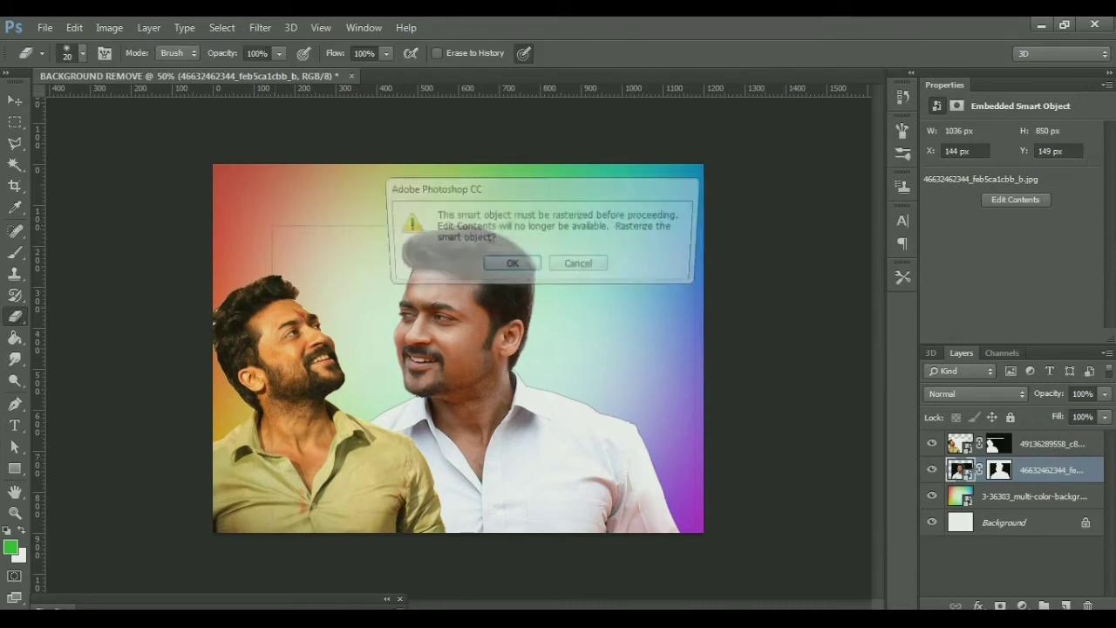
key("Return")
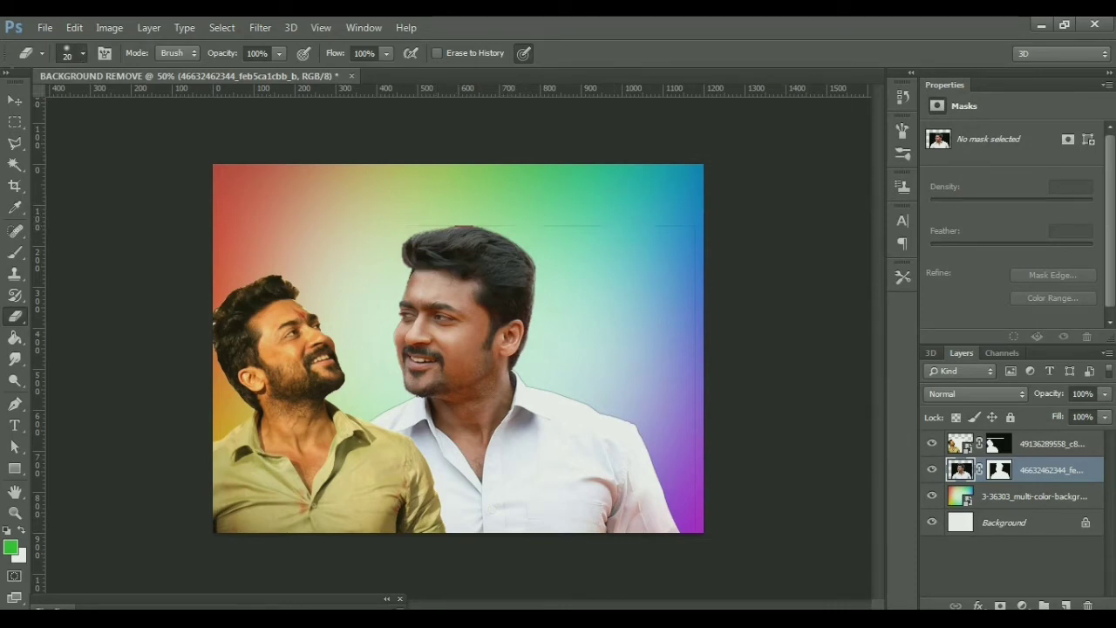
left_click(82, 53)
type("198")
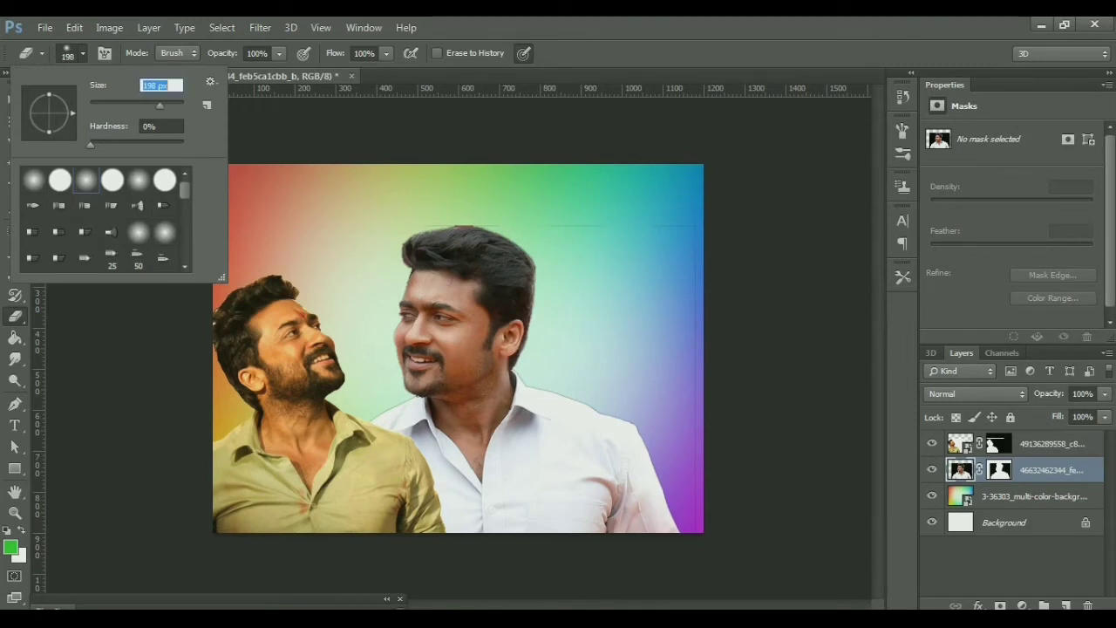
key("Return")
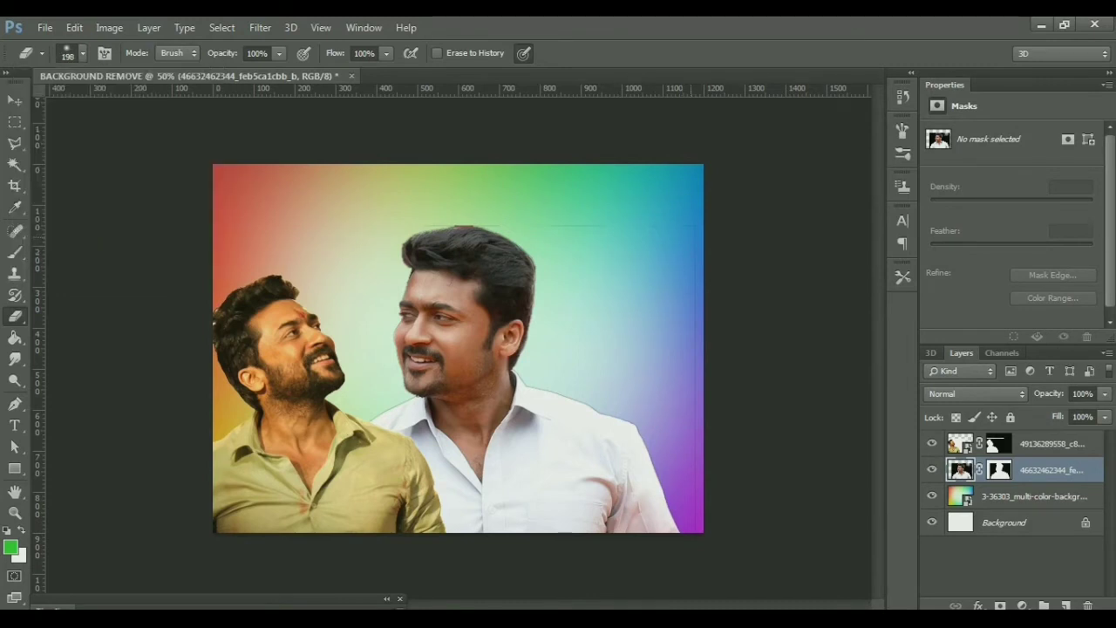
left_click_drag(667, 489, 667, 523)
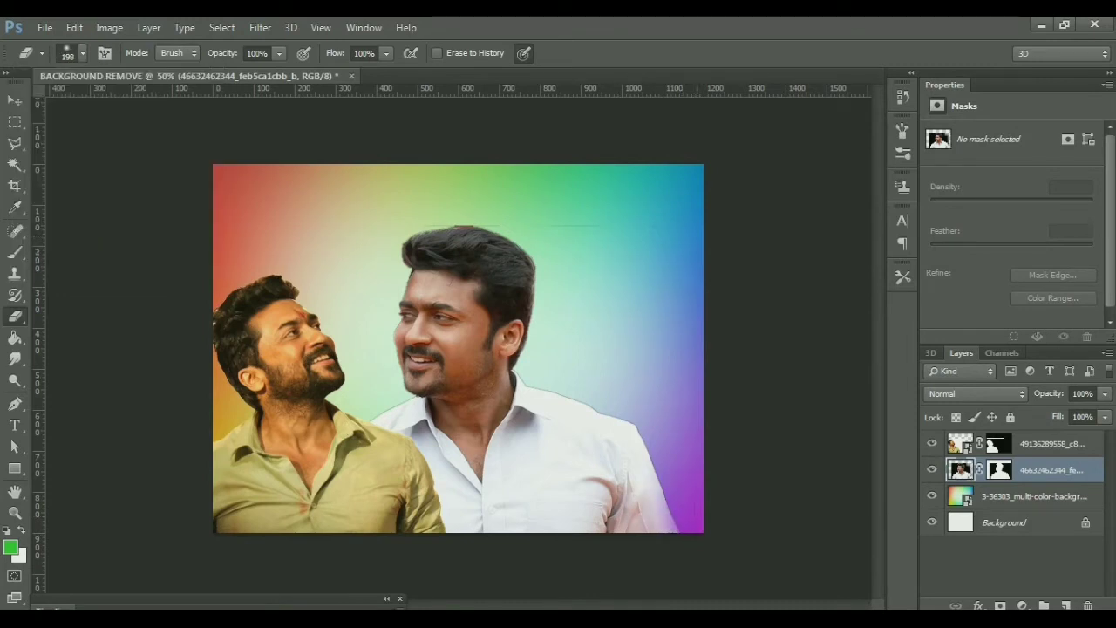
key("ctrl+z")
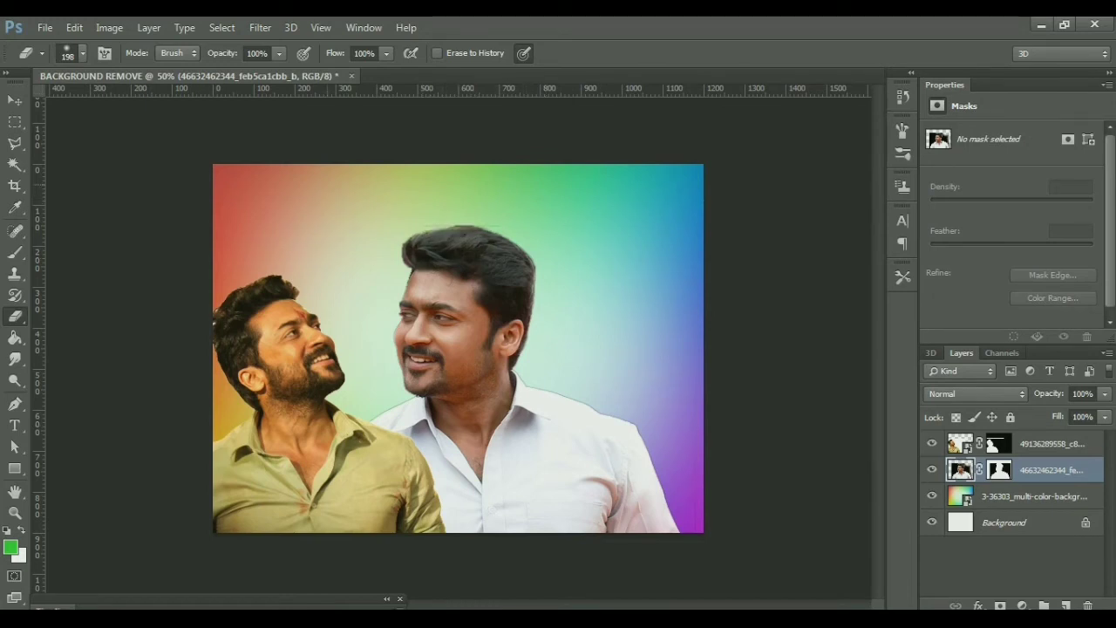
Step: Place the bearded navy-jacket close-up of the man as a third embedded layer, about 57% scale
left_click(44, 27)
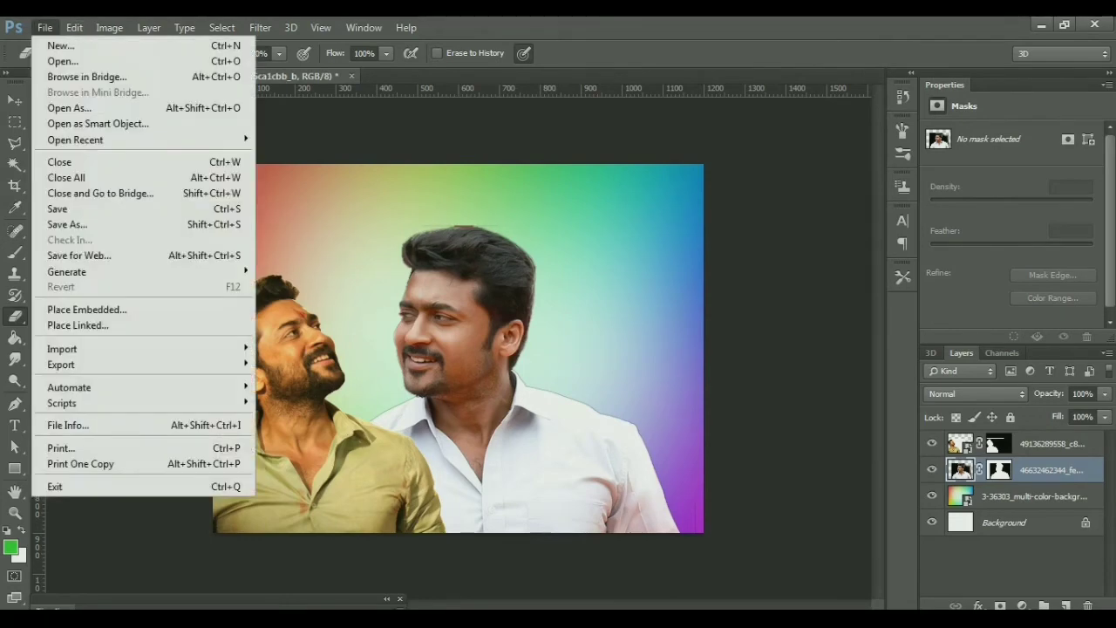
left_click(87, 310)
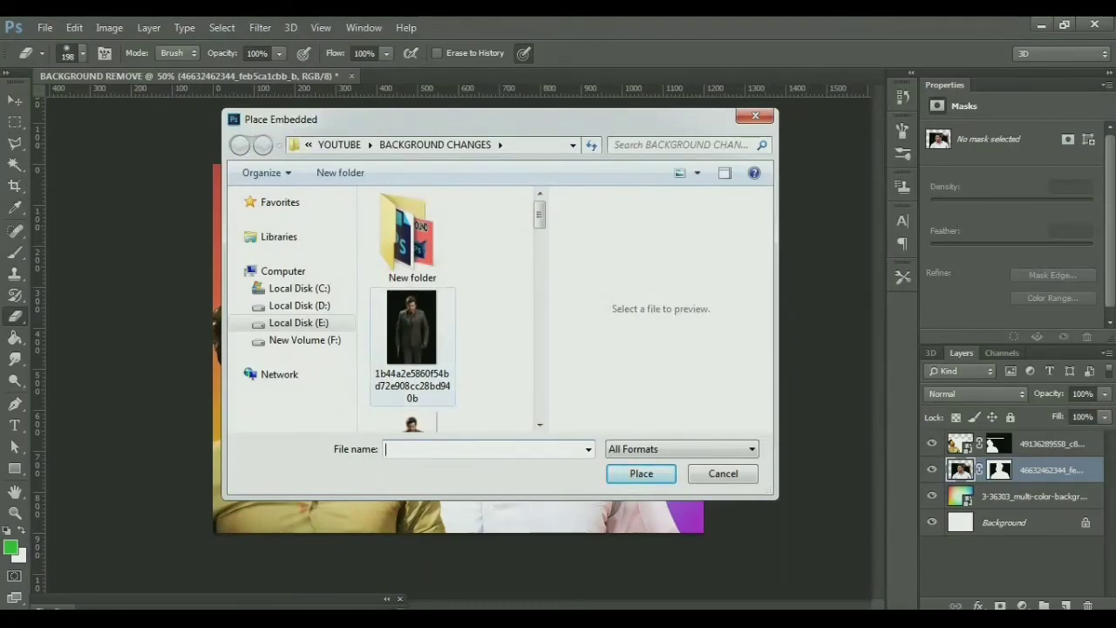
left_click(411, 327)
key("Down")
key("Down")
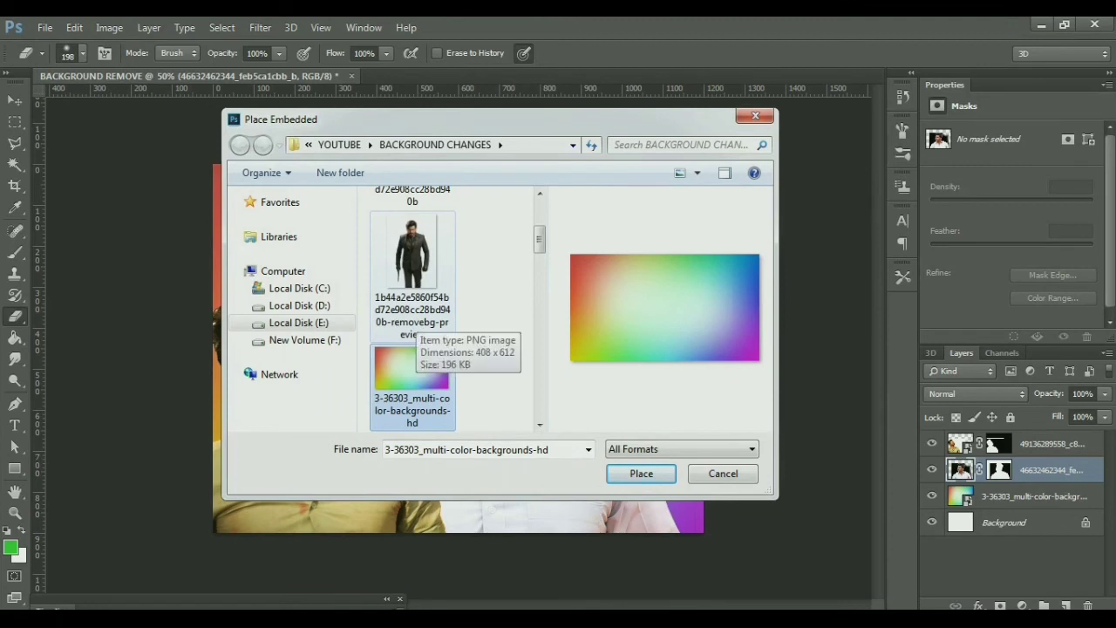
key("Down")
key("Down")
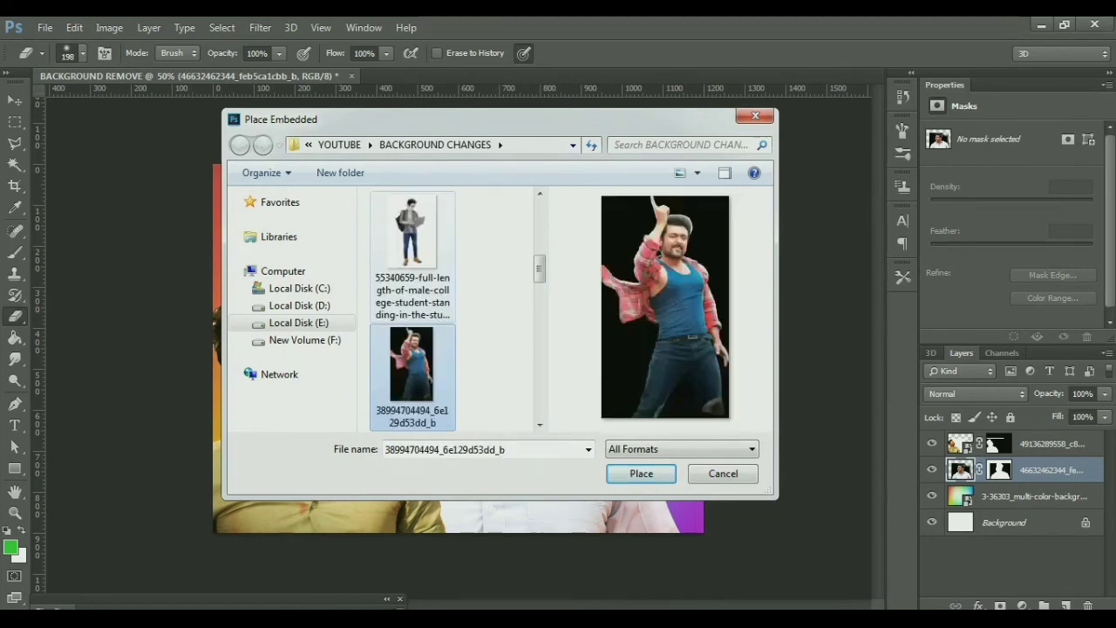
key("Down")
key("Down")
key("Down")
key("Down")
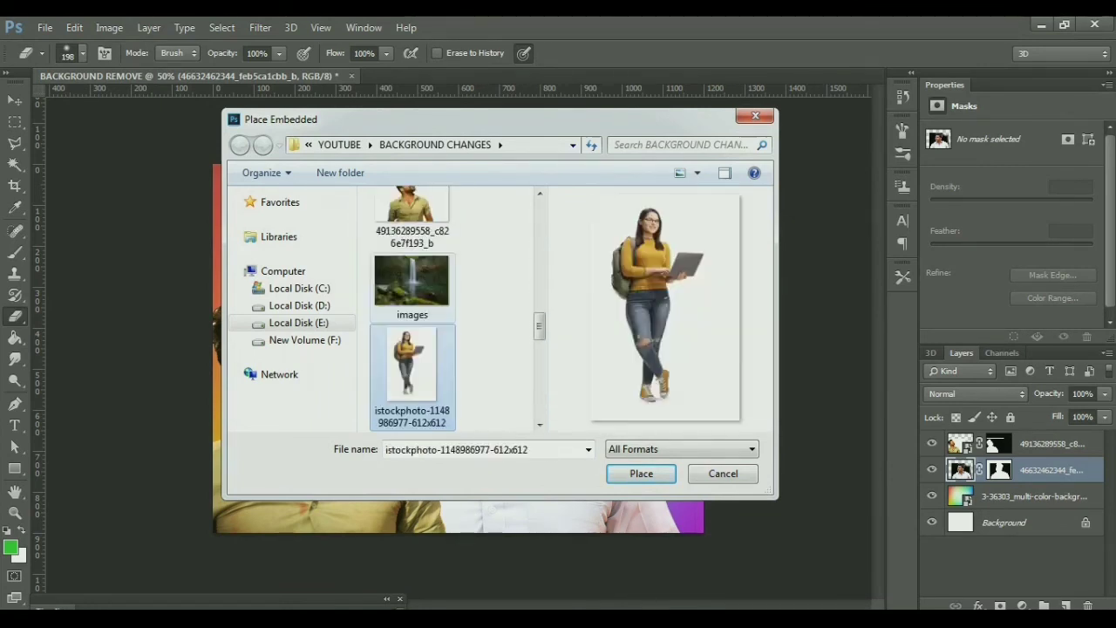
key("Down")
key("Down")
key("Up")
key("Return")
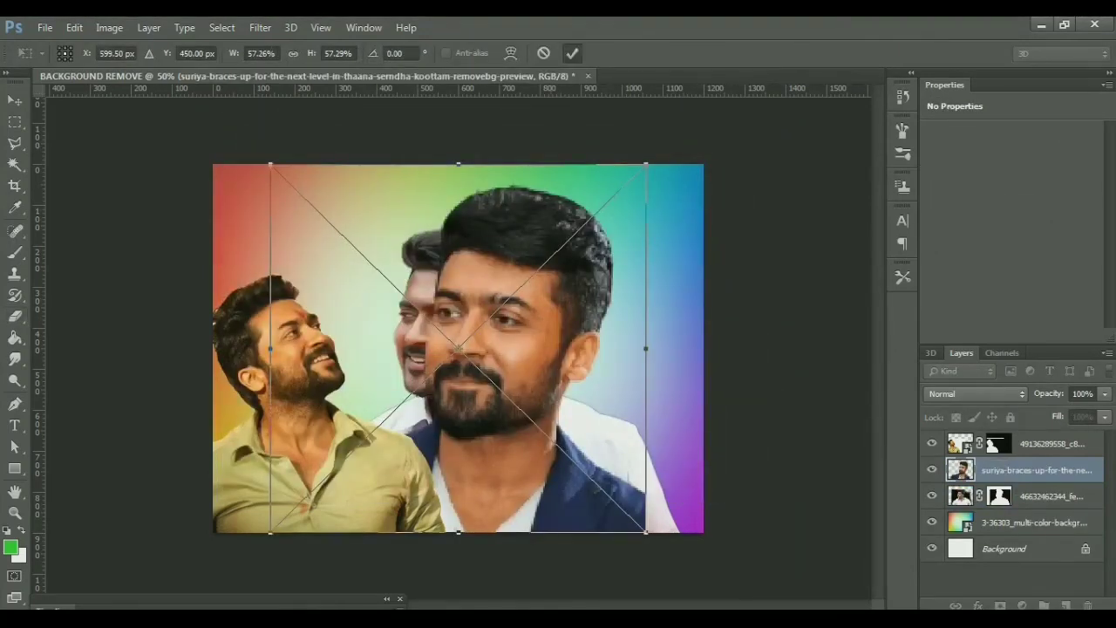
Step: Shrink the navy-jacket close-up to about 37.69% × 38.06% and set it lower-right
key("Return")
key("e")
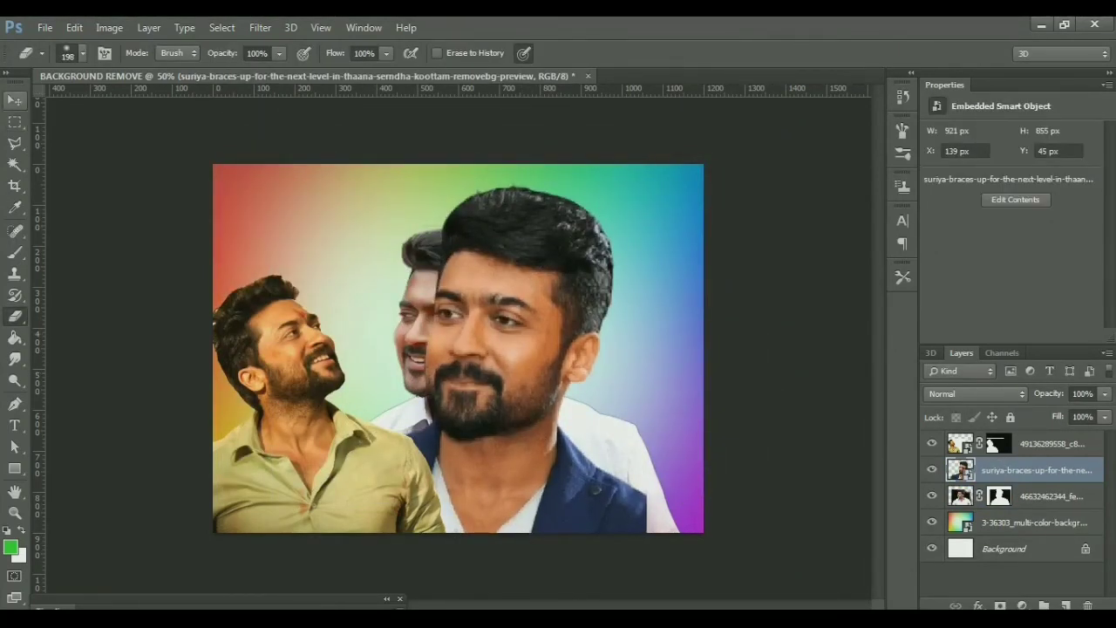
key("v")
left_click_drag(272, 184, 366, 262)
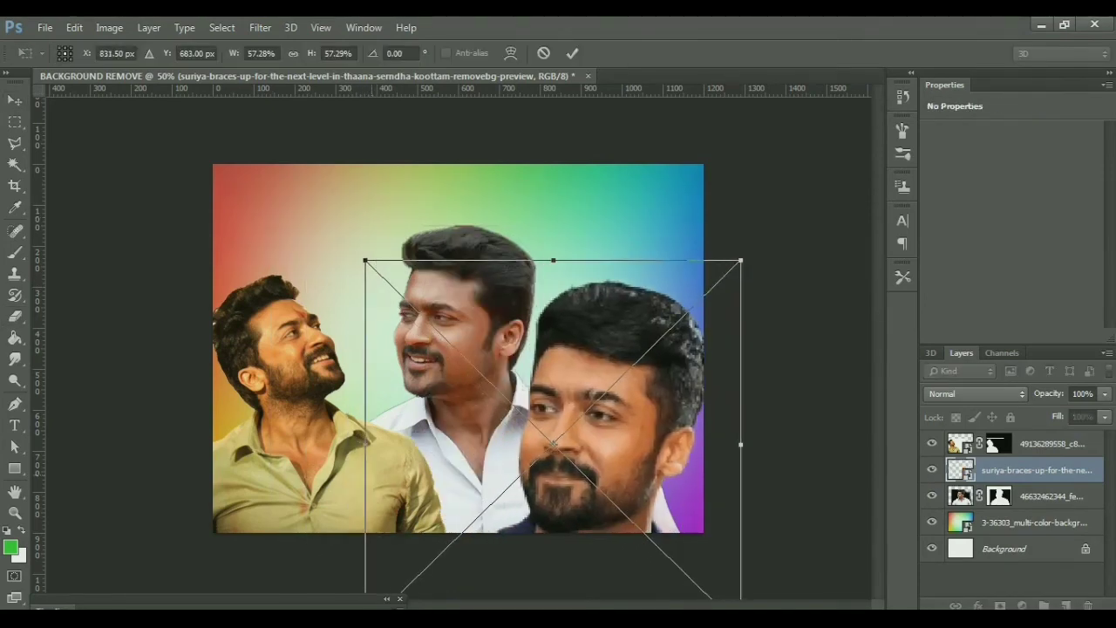
mouse_move(366, 262)
left_mouse_down()
mouse_move(345, 558)
mouse_move(344, 536)
mouse_move(469, 474)
left_mouse_up()
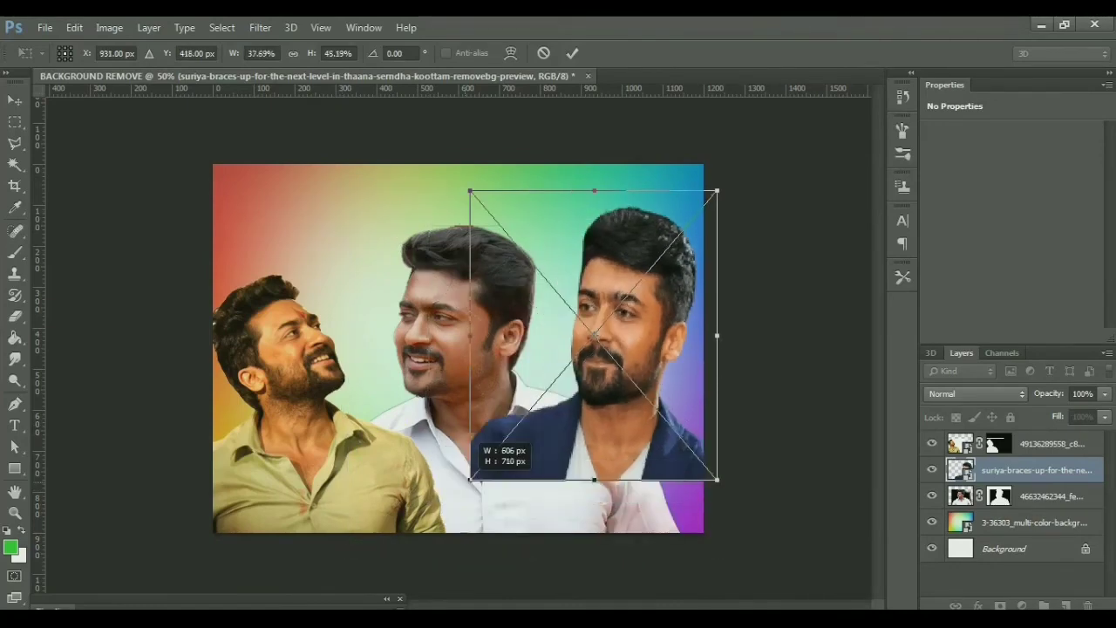
left_click_drag(593, 333, 580, 431)
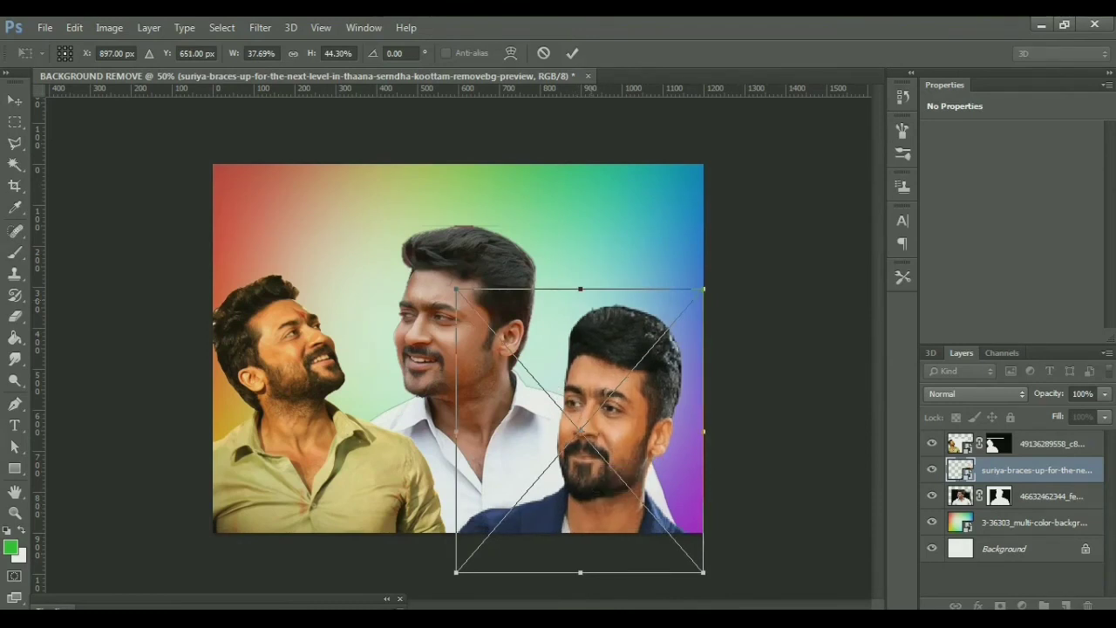
left_click_drag(580, 287, 580, 327)
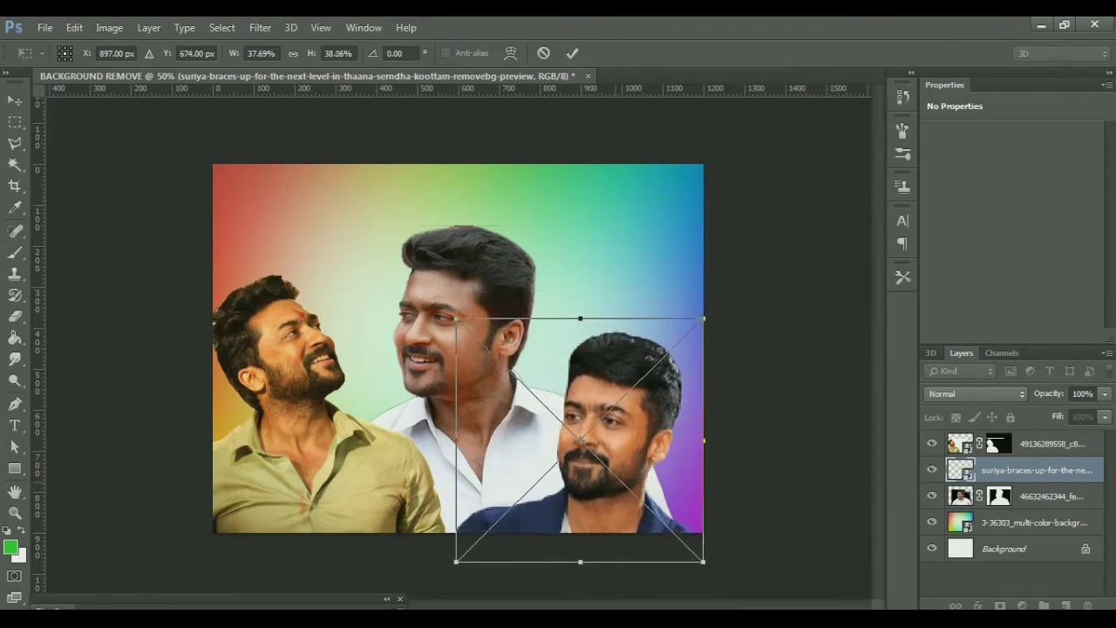
left_click_drag(611, 436, 611, 405)
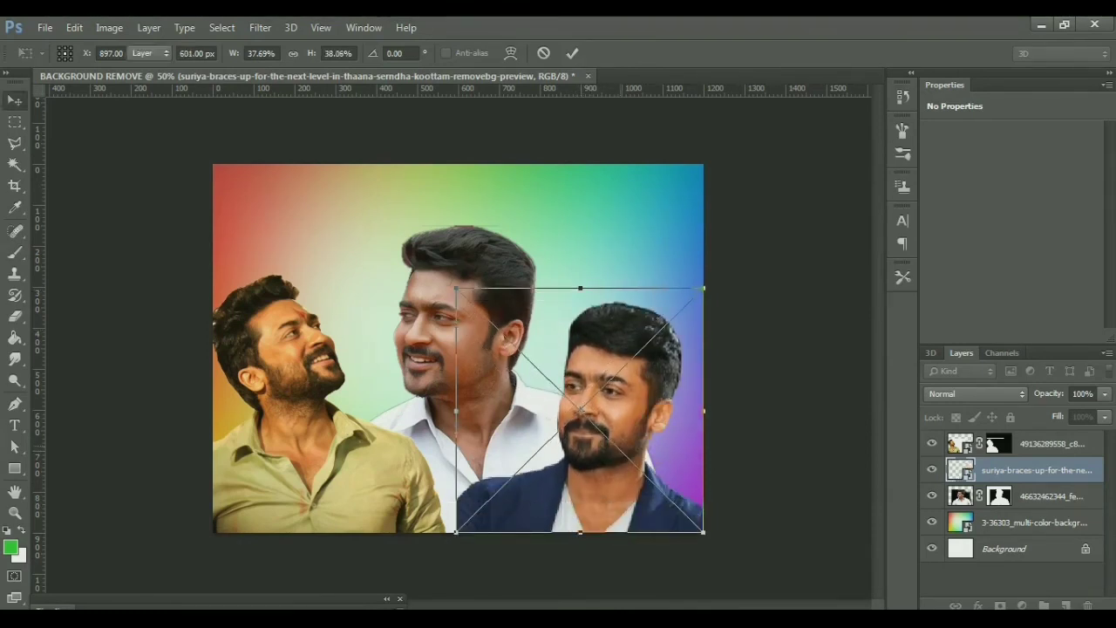